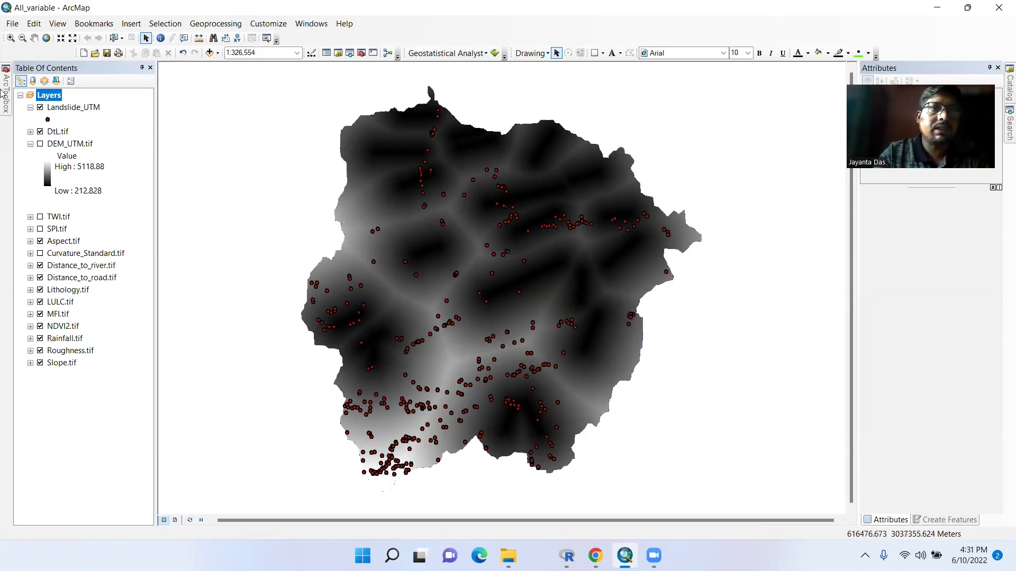
Step: Check the DEM_UTM.tif layer's raster information and cell size in its properties
click(69, 144)
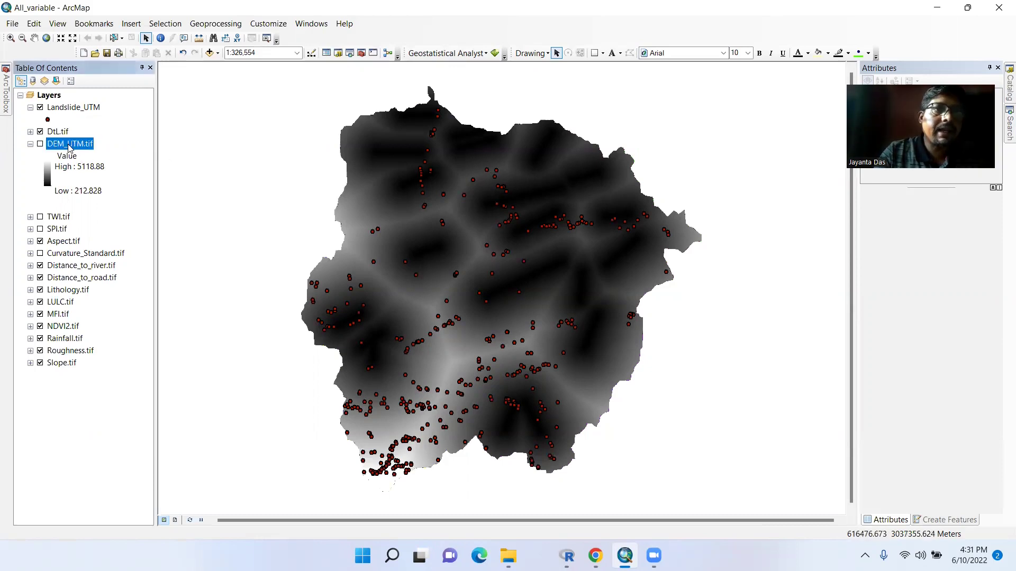
right_click(70, 144)
click(109, 327)
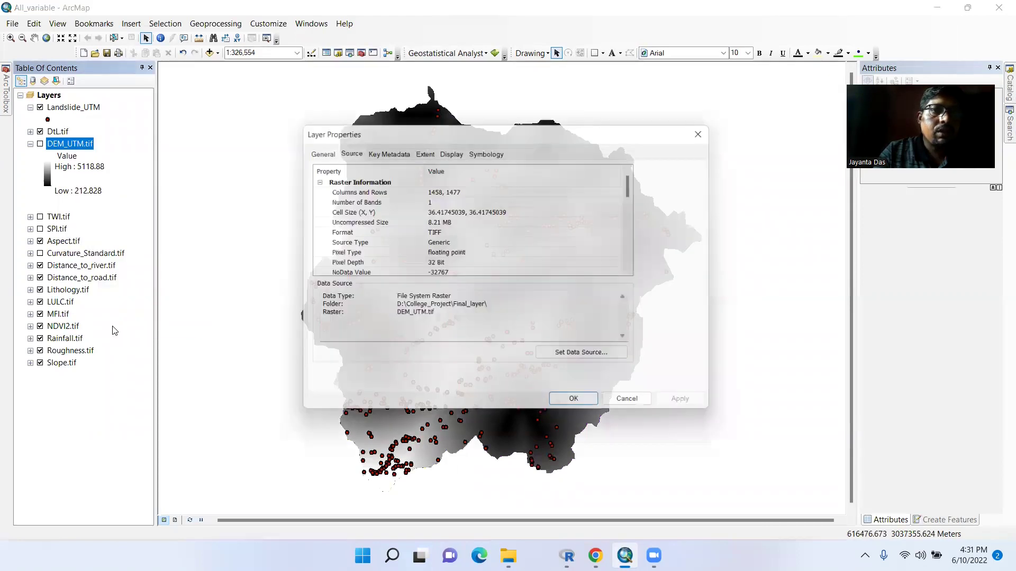
click(423, 210)
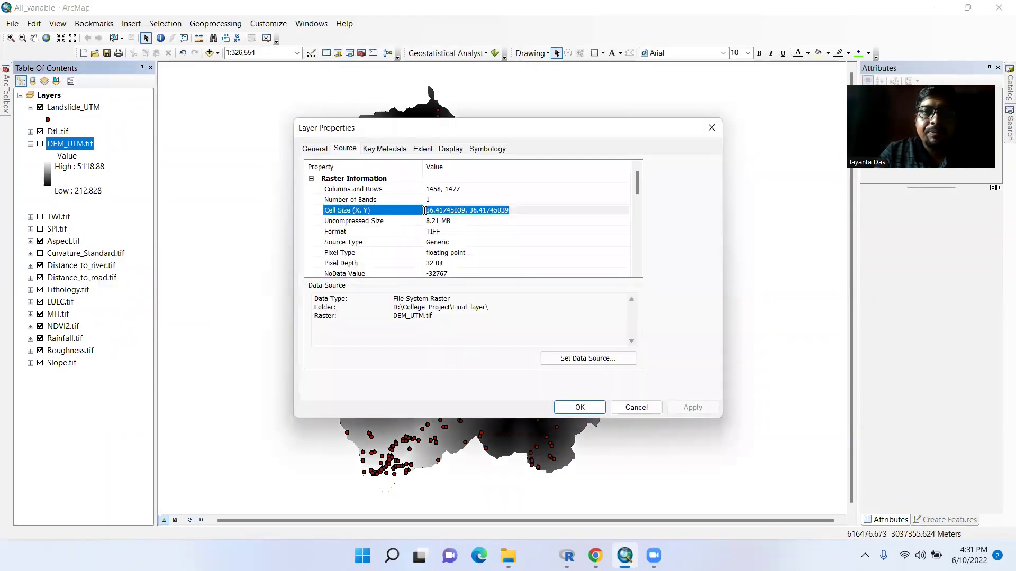
click(429, 221)
click(447, 210)
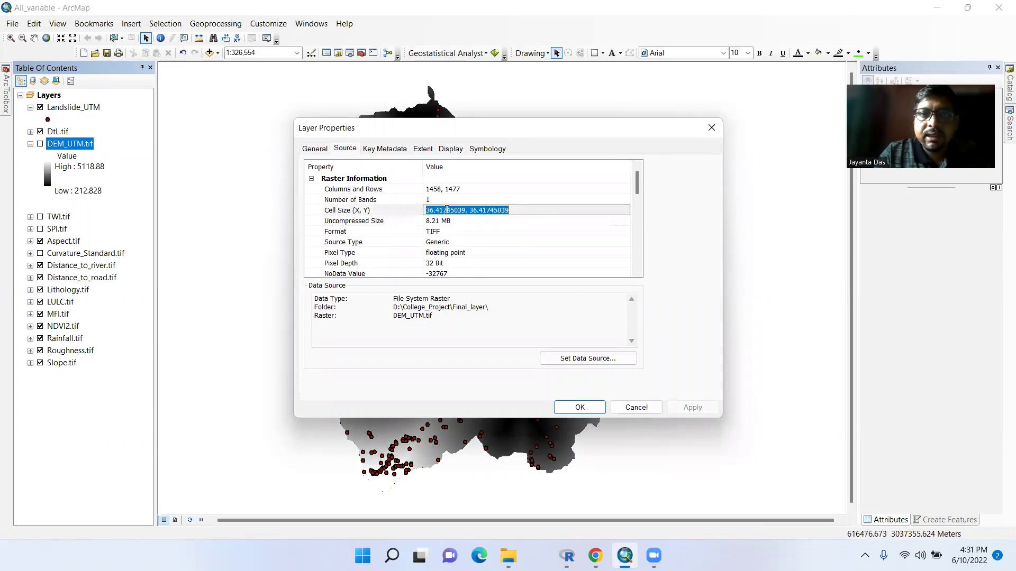
click(705, 136)
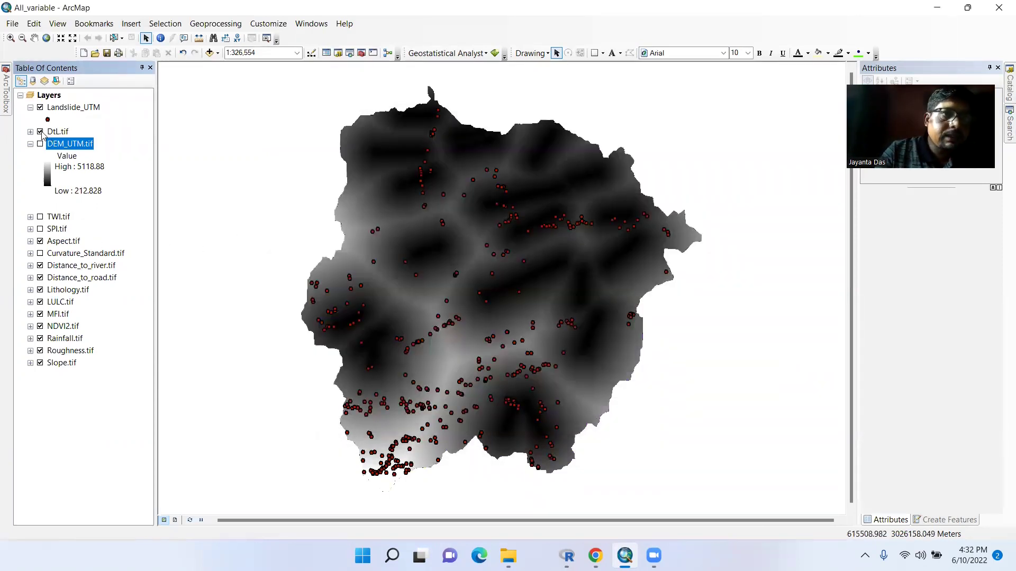
Step: Review the DtL.tif layer's properties
right_click(54, 132)
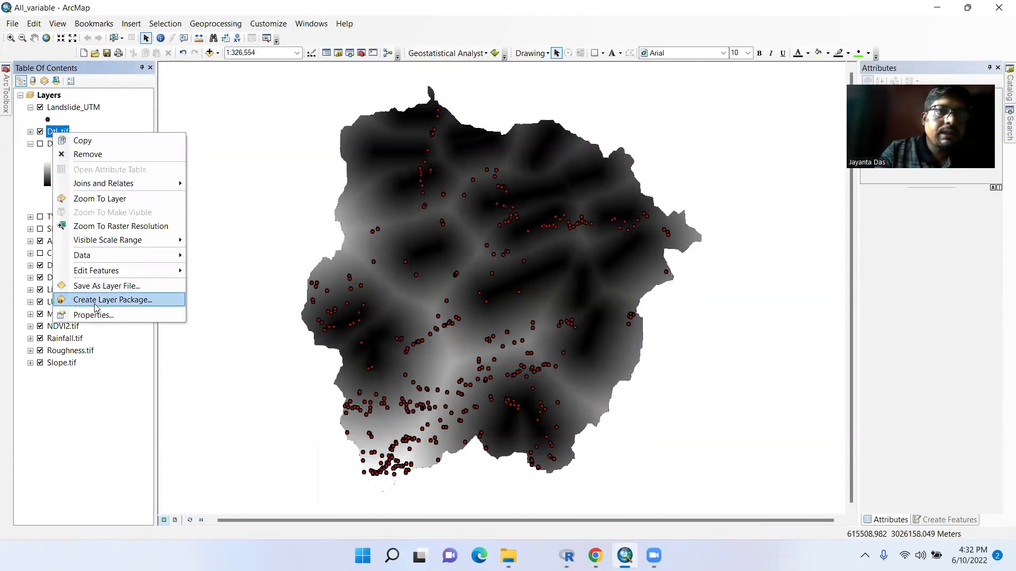
click(94, 316)
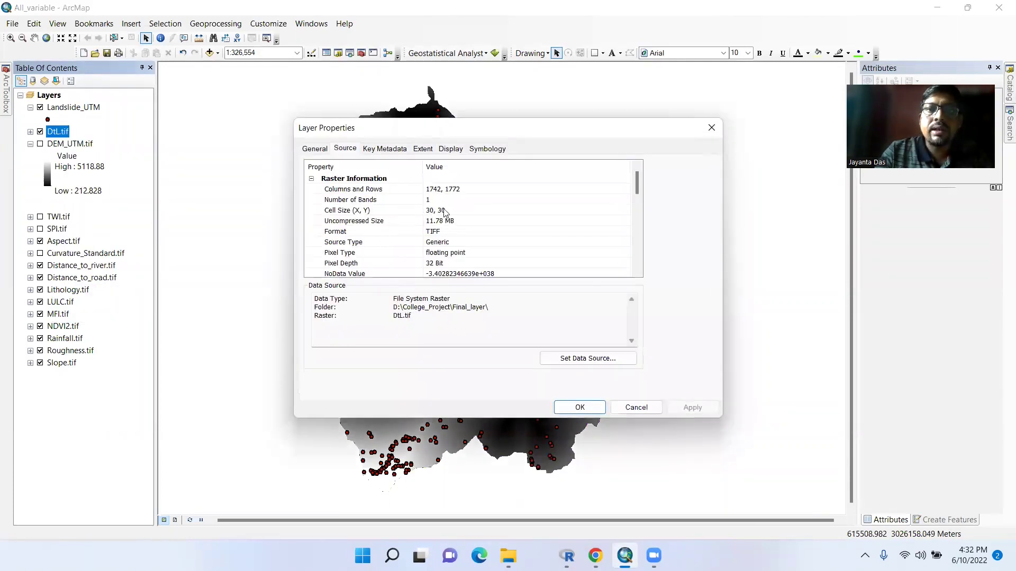
click(715, 130)
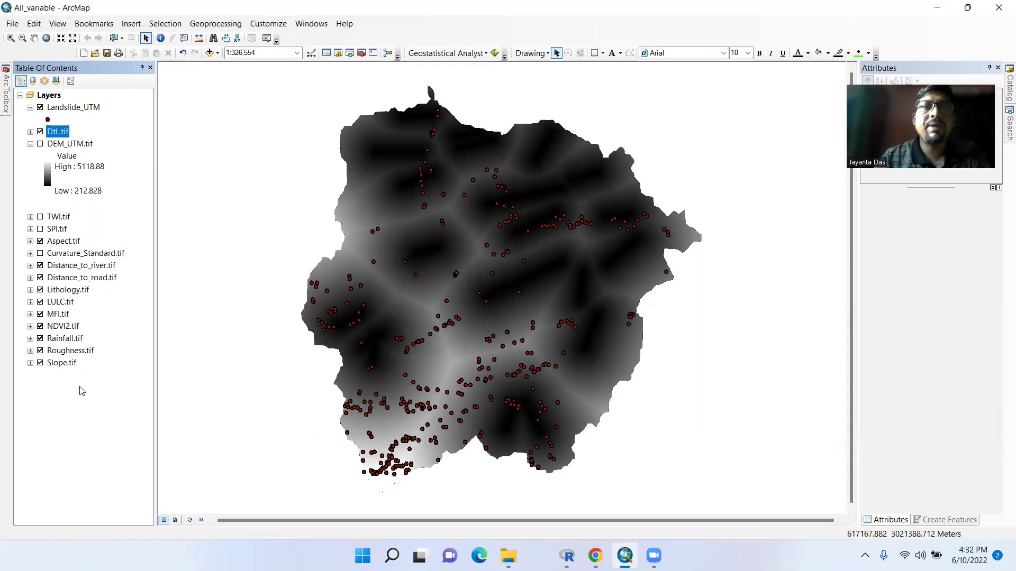
Step: Launch the Resample tool from Data Management Tools > Raster > Raster Processing in ArcToolbox
click(4, 106)
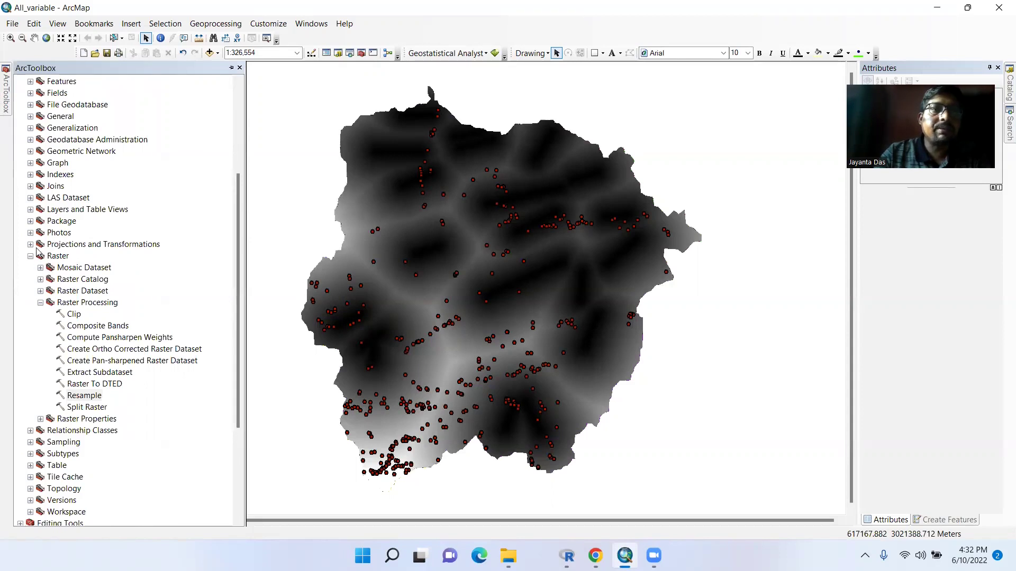
scroll(37, 250, up, 3)
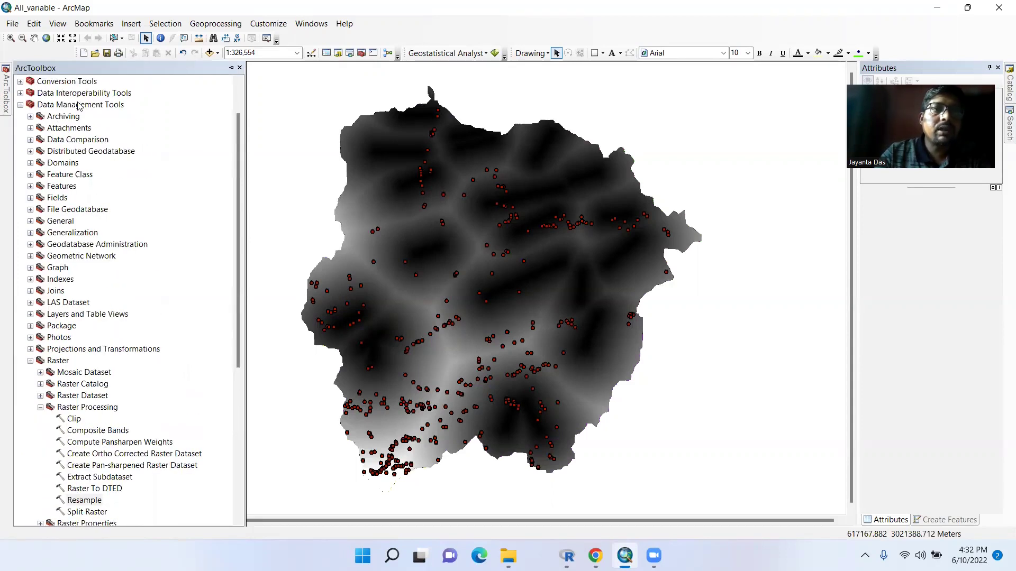
scroll(88, 212, down, 2)
scroll(44, 295, down, 3)
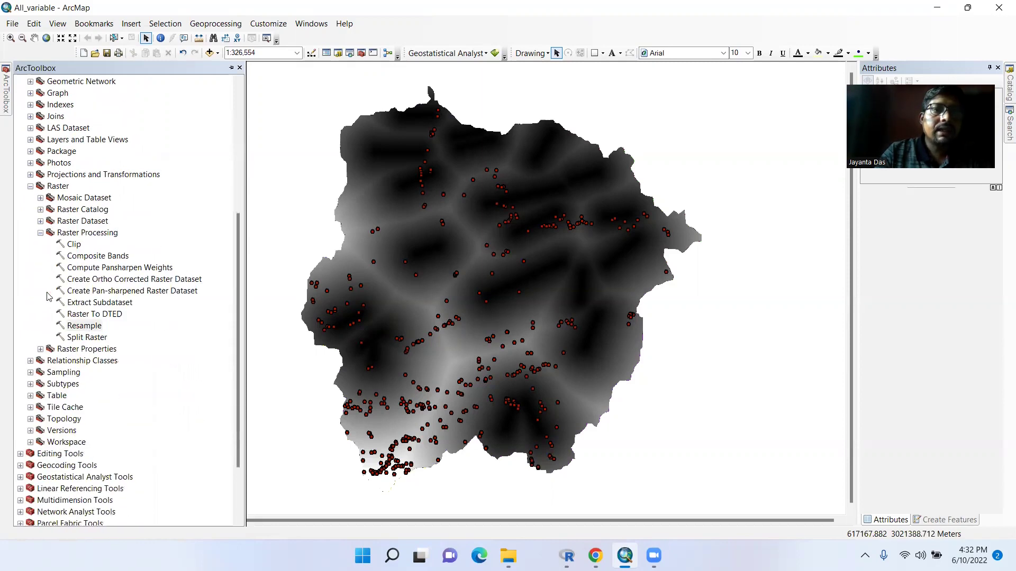
double_click(76, 327)
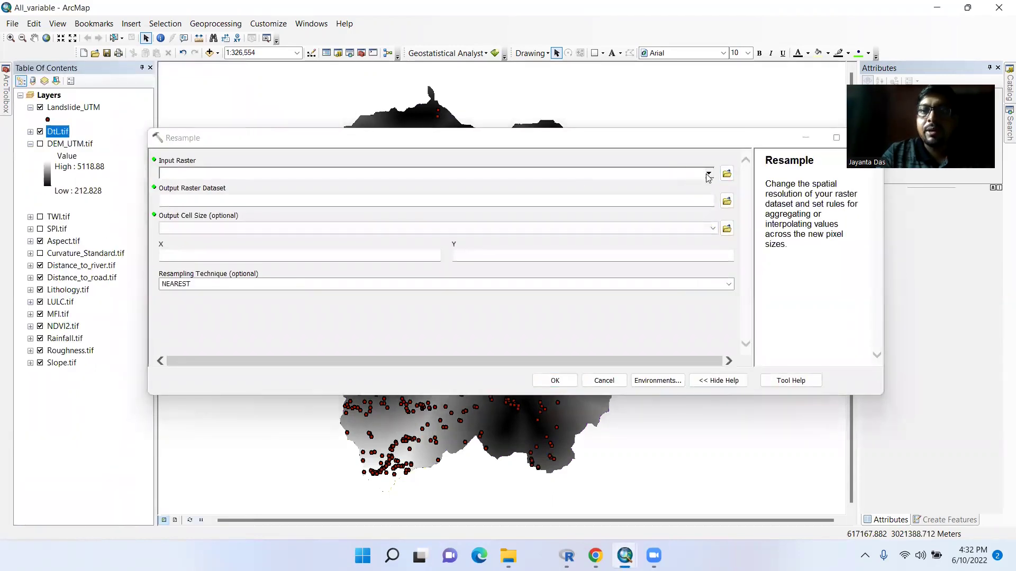
Step: Set DEM_UTM.tif as the input raster, giving output DEM_UTM_Resample1 and cell size 36.4174503946711
click(709, 174)
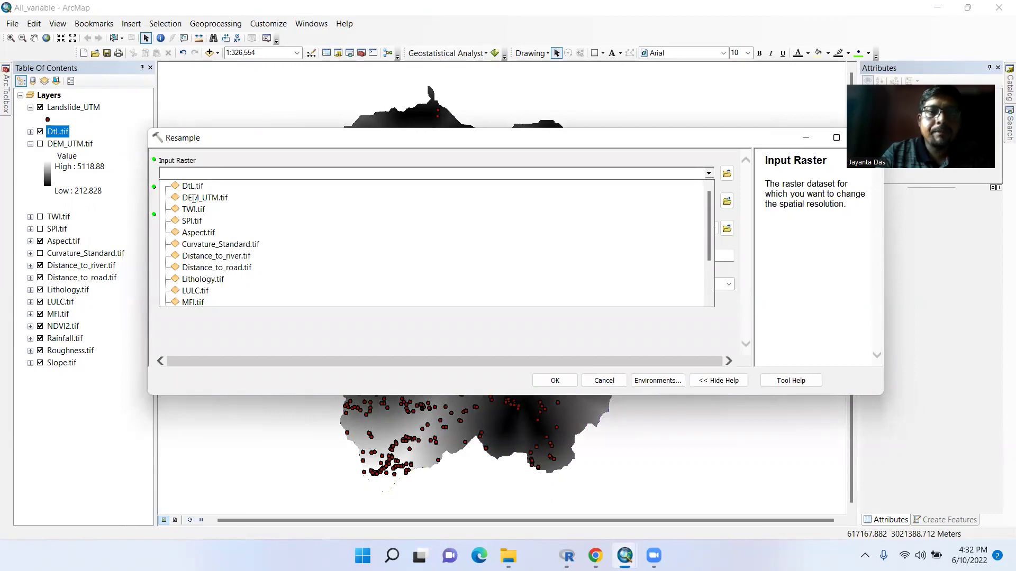
click(193, 199)
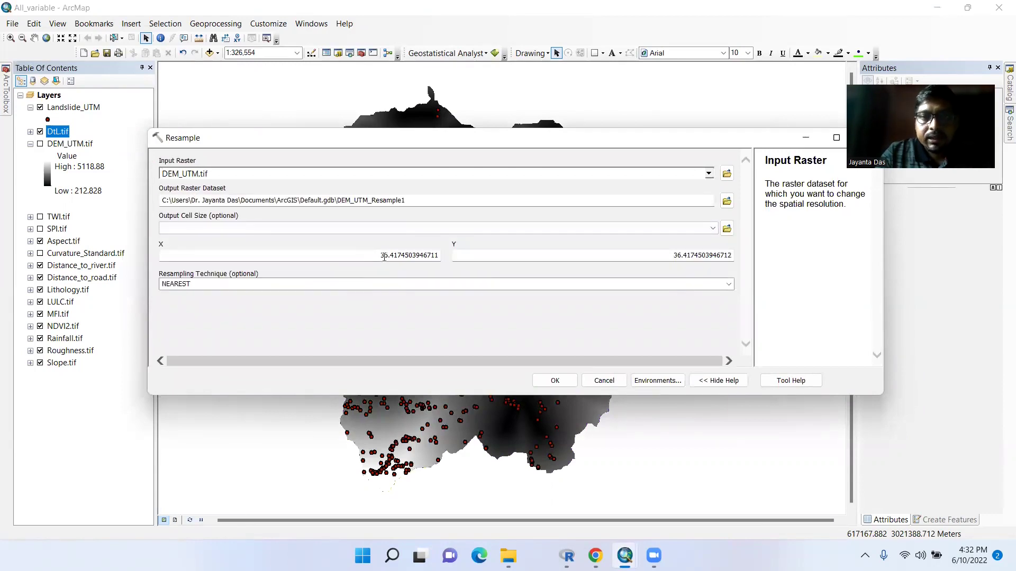
click(723, 204)
click(625, 227)
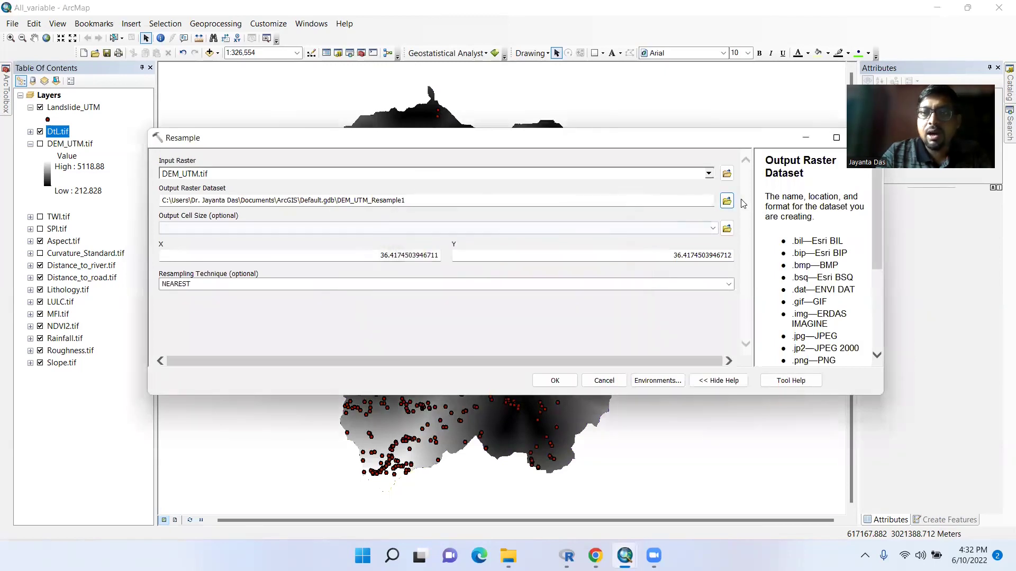
Step: Browse the output location to E:\3. 2021\Upper Teesta Basin
click(727, 201)
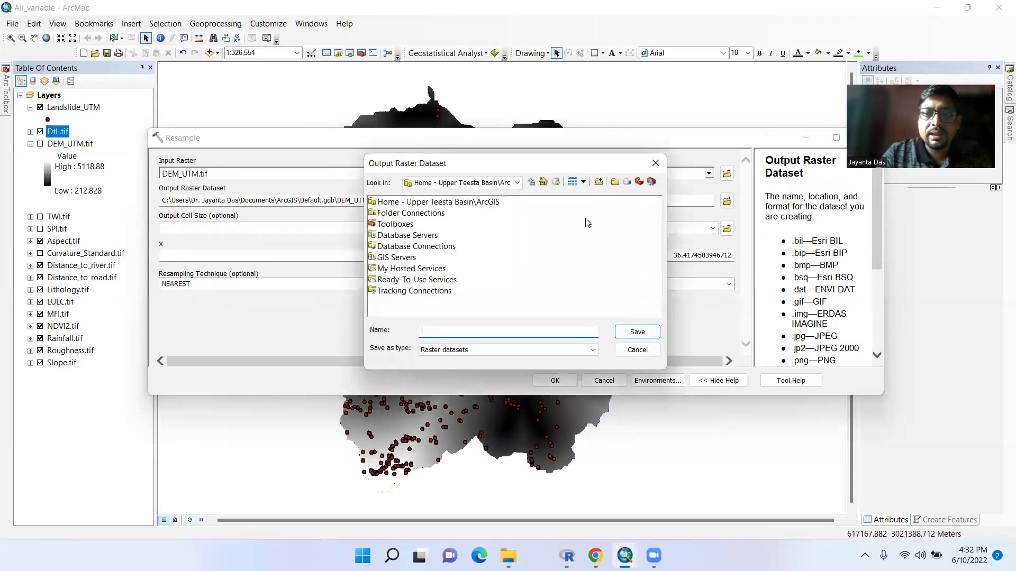
click(516, 183)
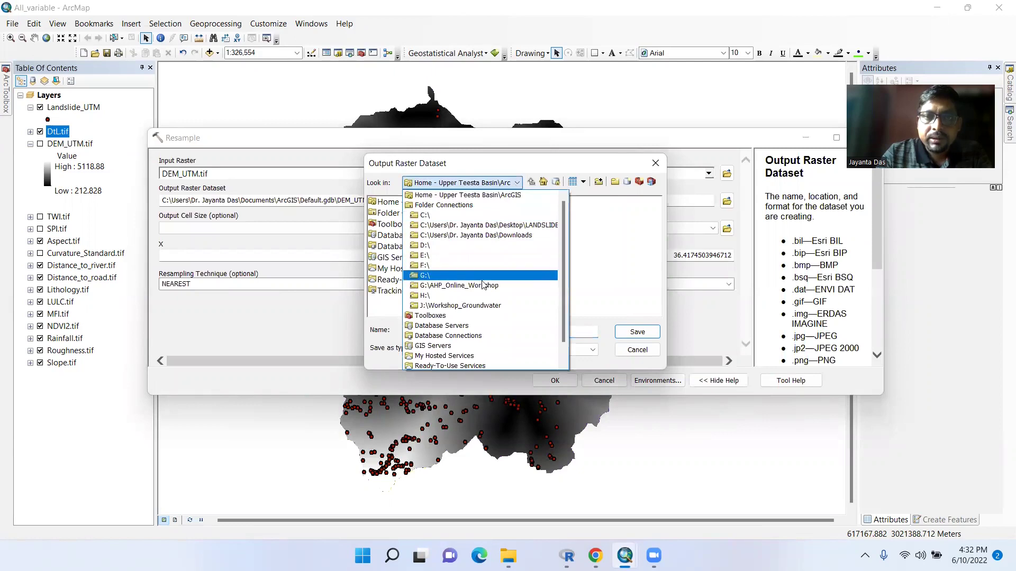
click(429, 256)
double_click(397, 236)
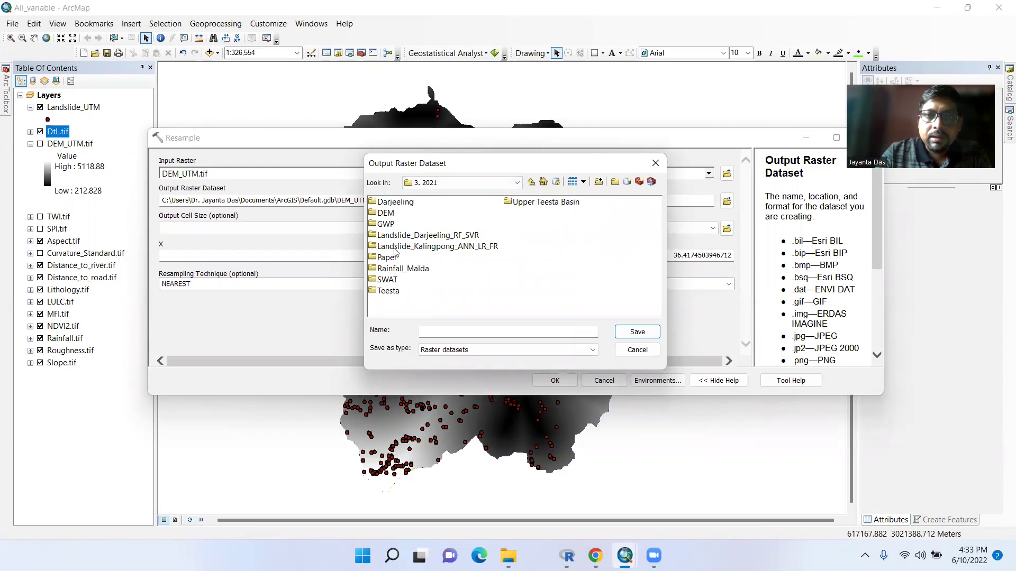
double_click(544, 203)
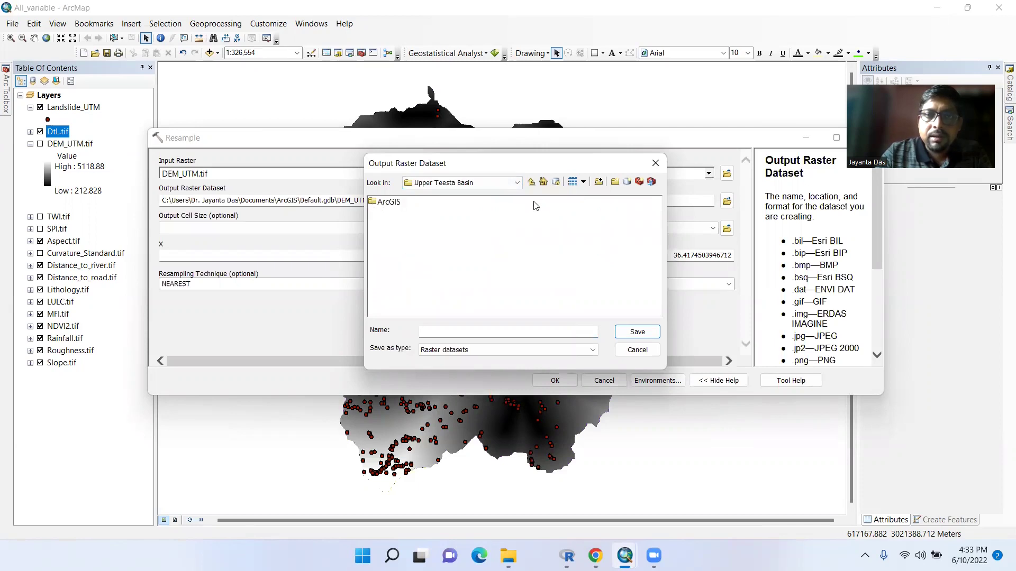
Step: Create a new file geodatabase Resample.gdb there and save the output as Elevation inside it
click(627, 183)
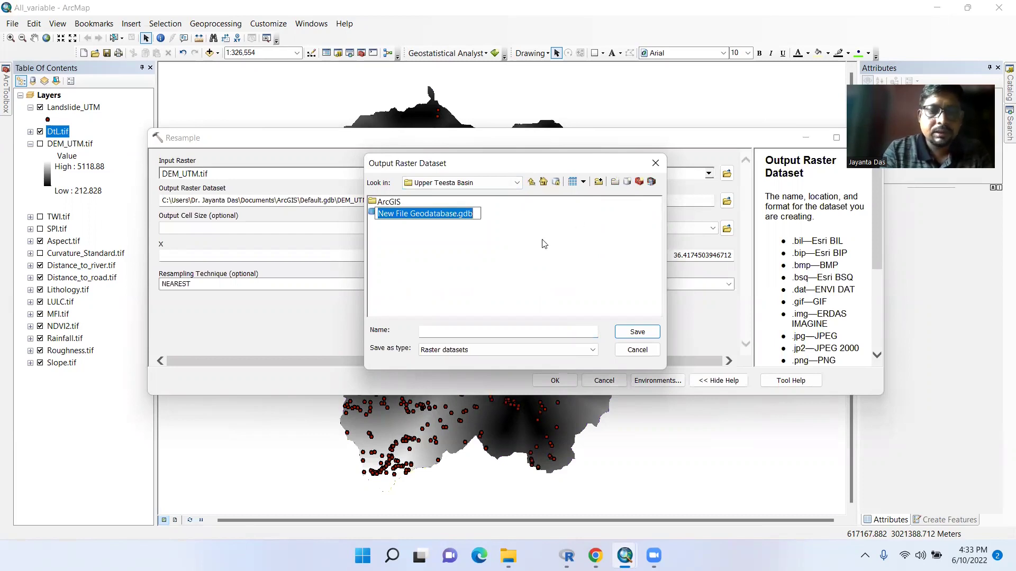
text(Re)
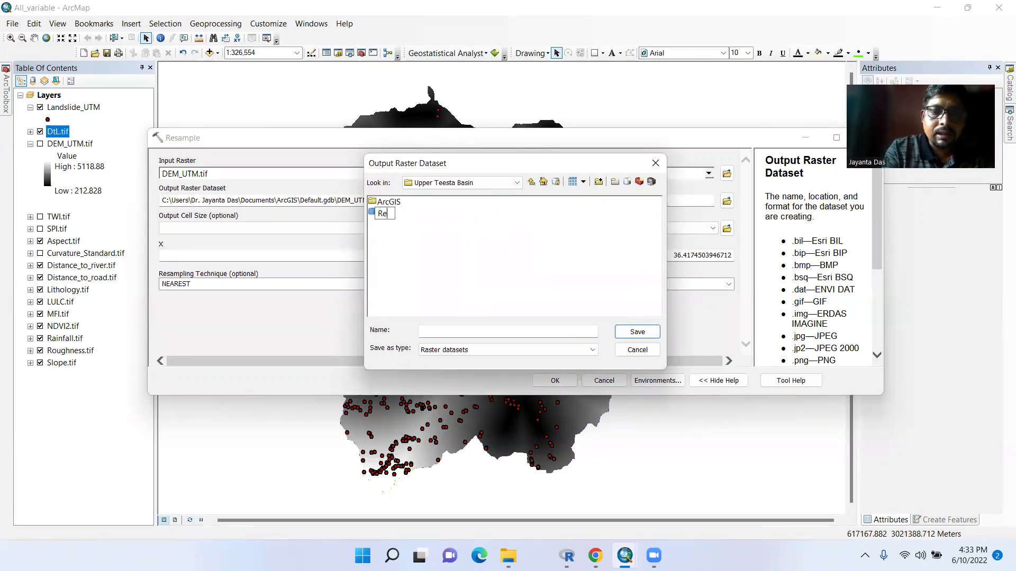
text(sample)
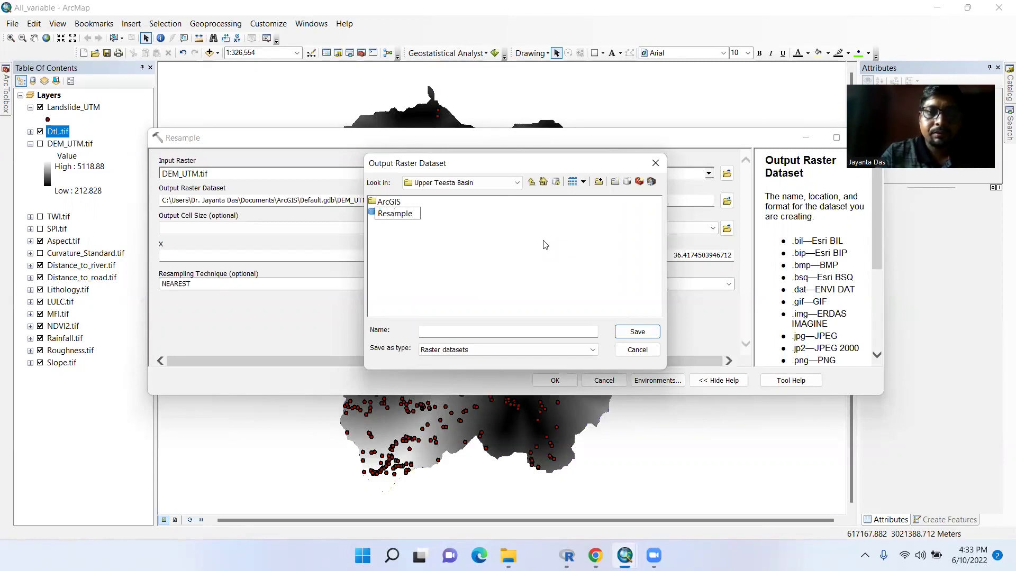
key(Return)
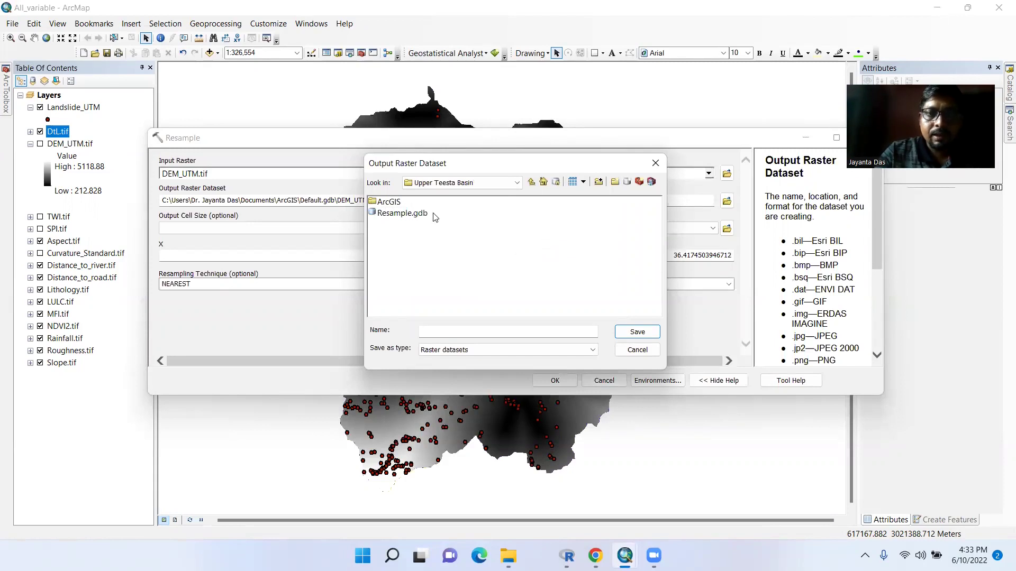
double_click(412, 217)
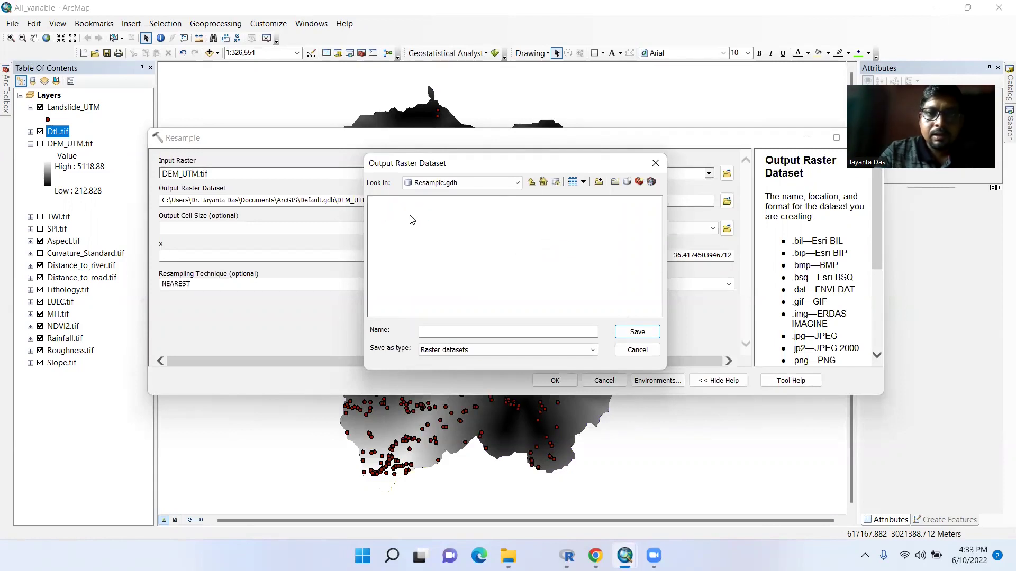
click(432, 331)
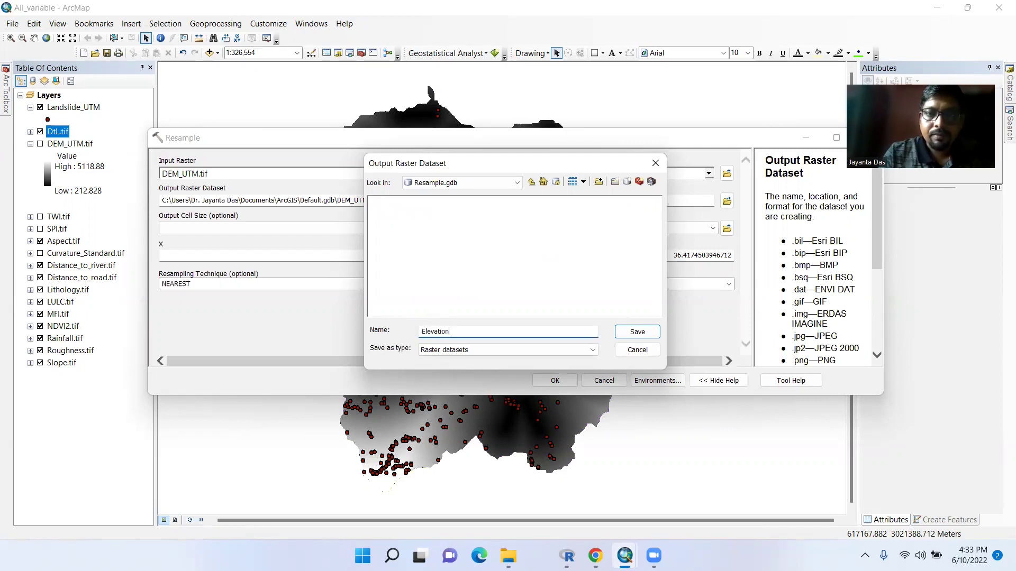
click(637, 331)
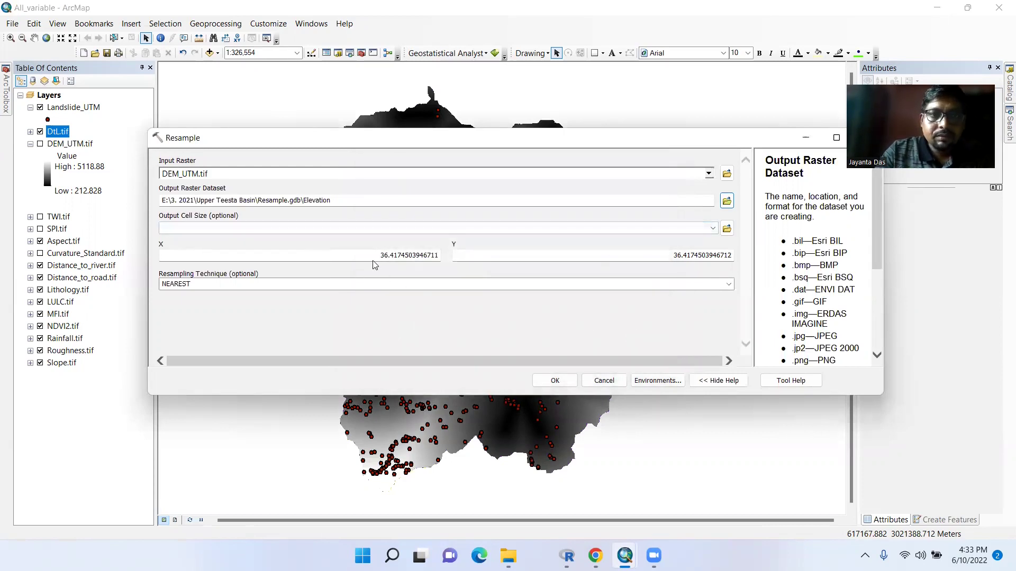
Step: Replace the X and Y cell sizes of 36.4174503946711 with 30
drag(377, 256, 463, 263)
text(30)
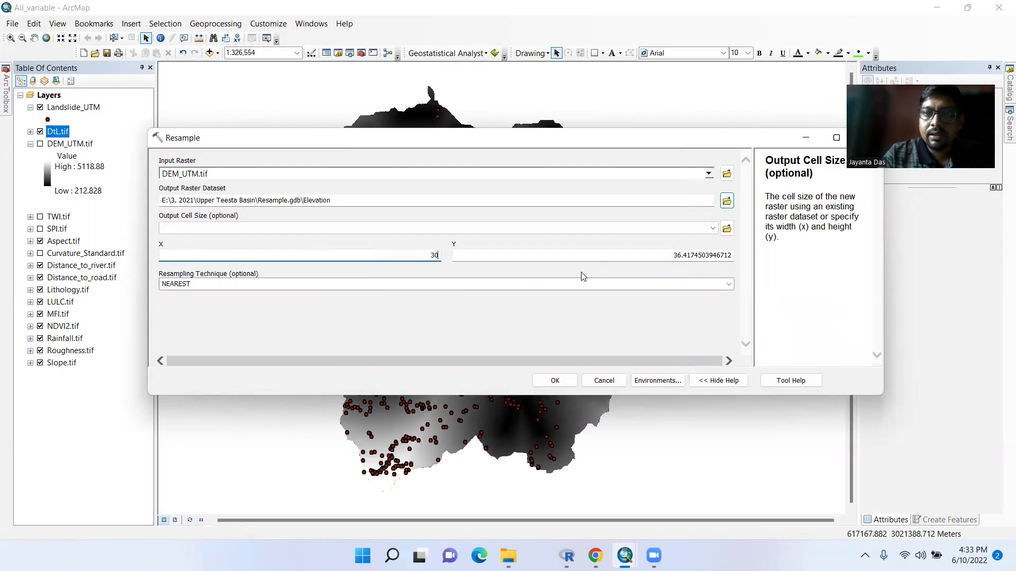
drag(672, 255, 734, 258)
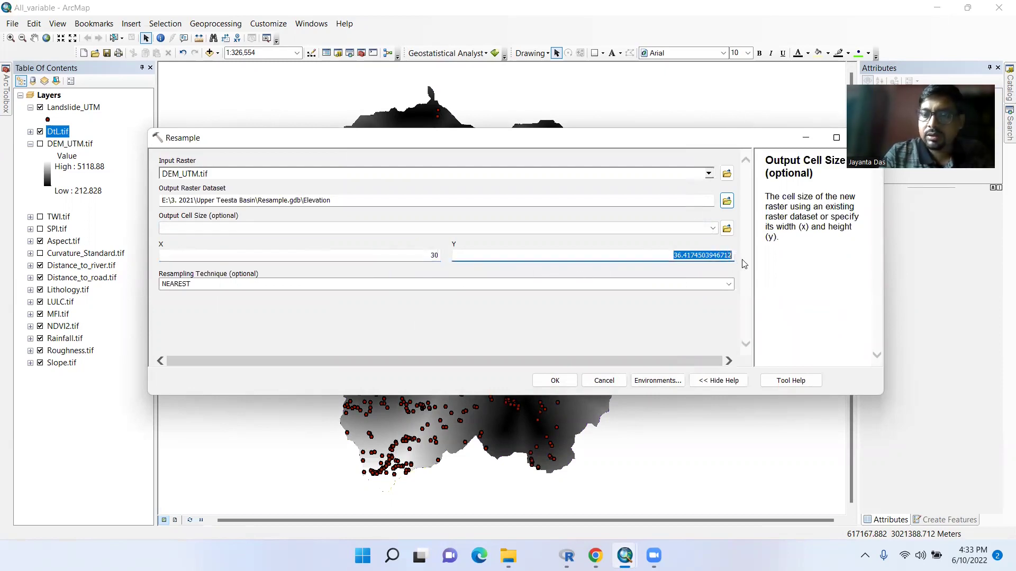
text(30)
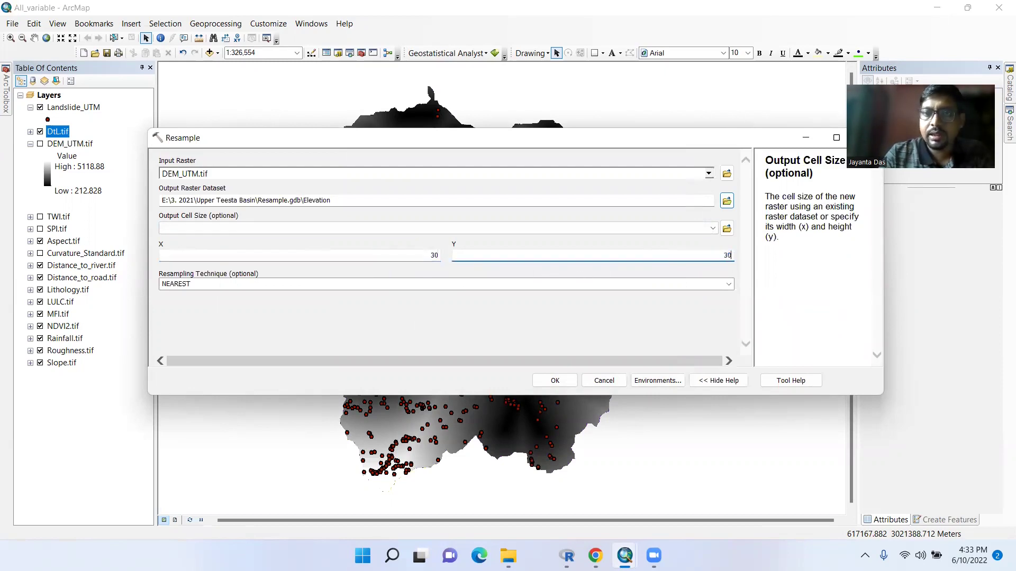
Step: Switch the resampling technique from NEAREST to BILINEAR for the elevation data
click(207, 288)
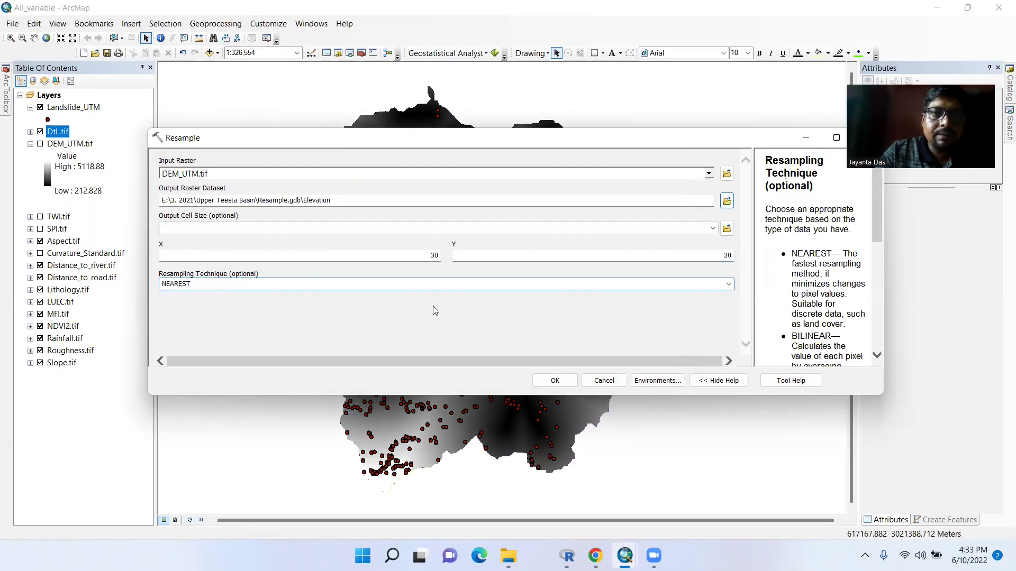
click(729, 285)
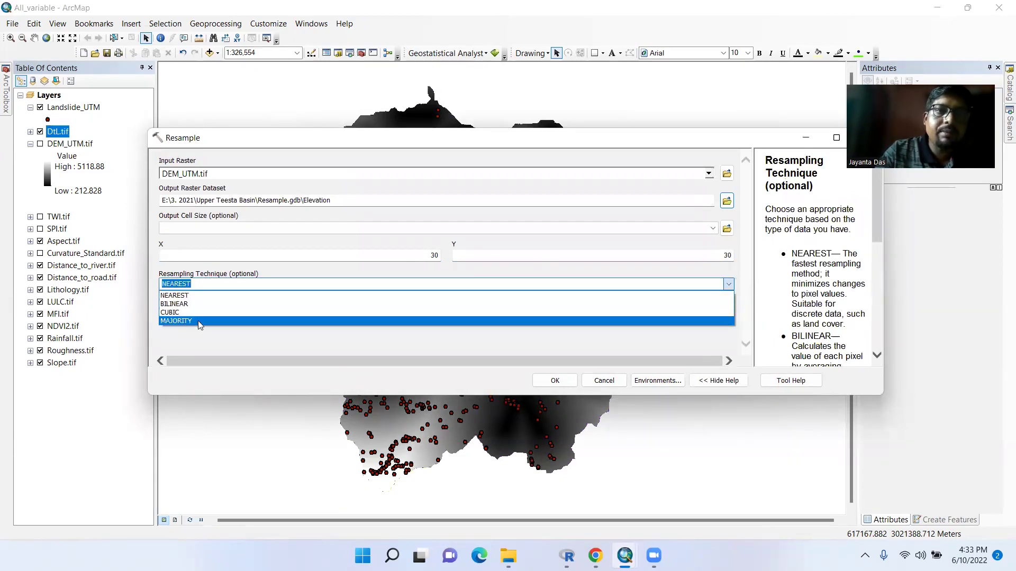
click(185, 296)
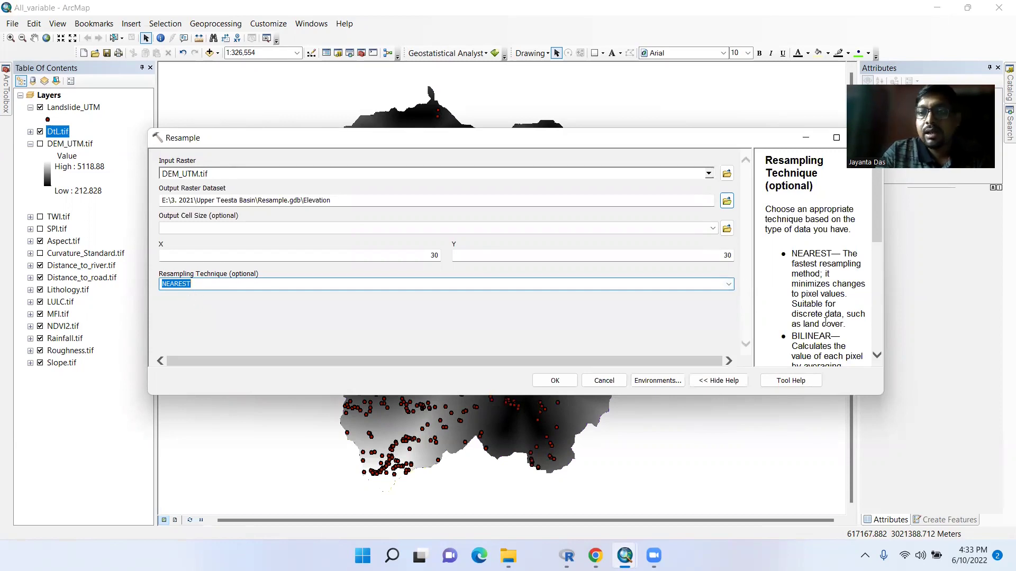
scroll(821, 314, down, 1)
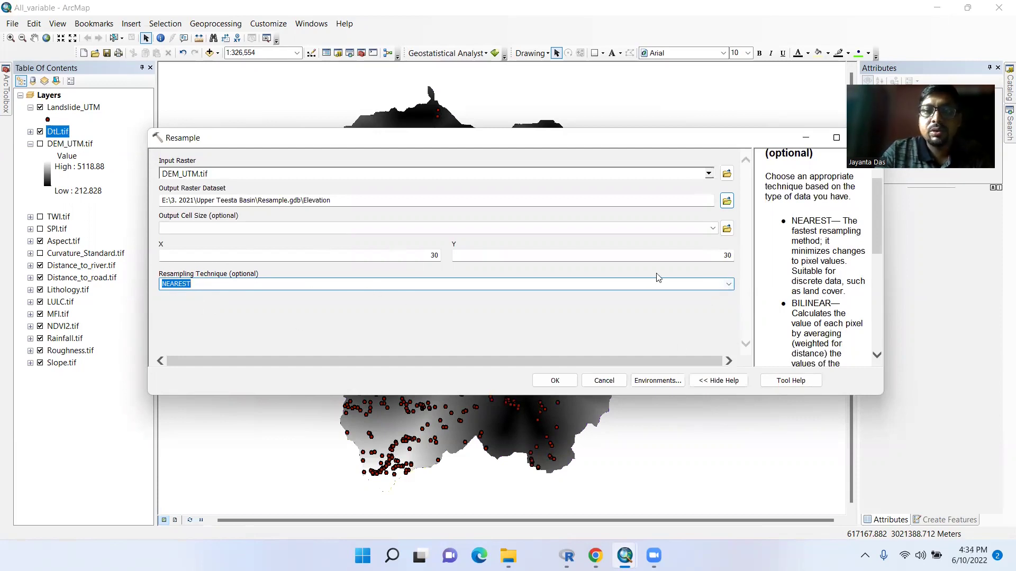
click(728, 284)
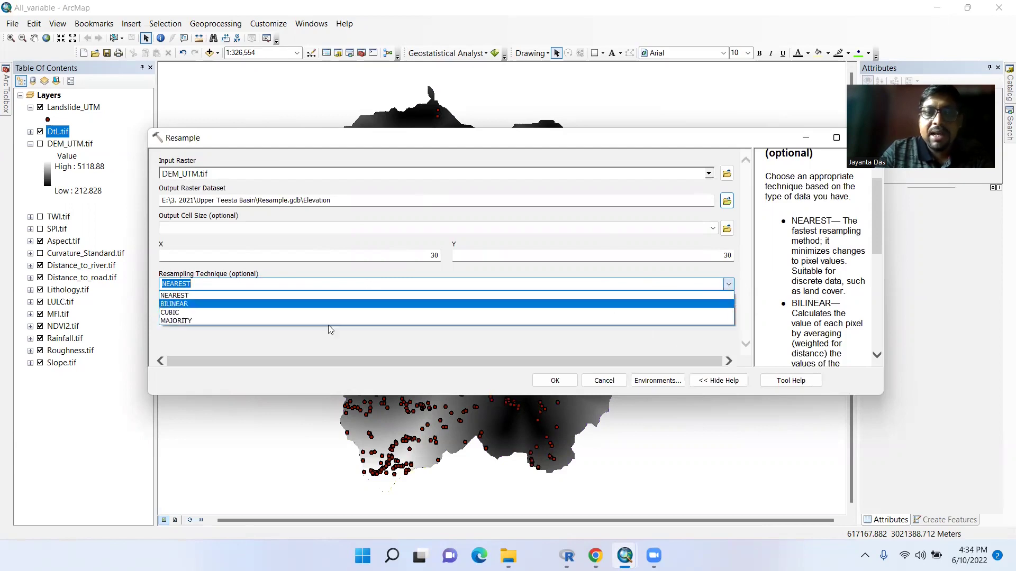
click(180, 305)
click(195, 286)
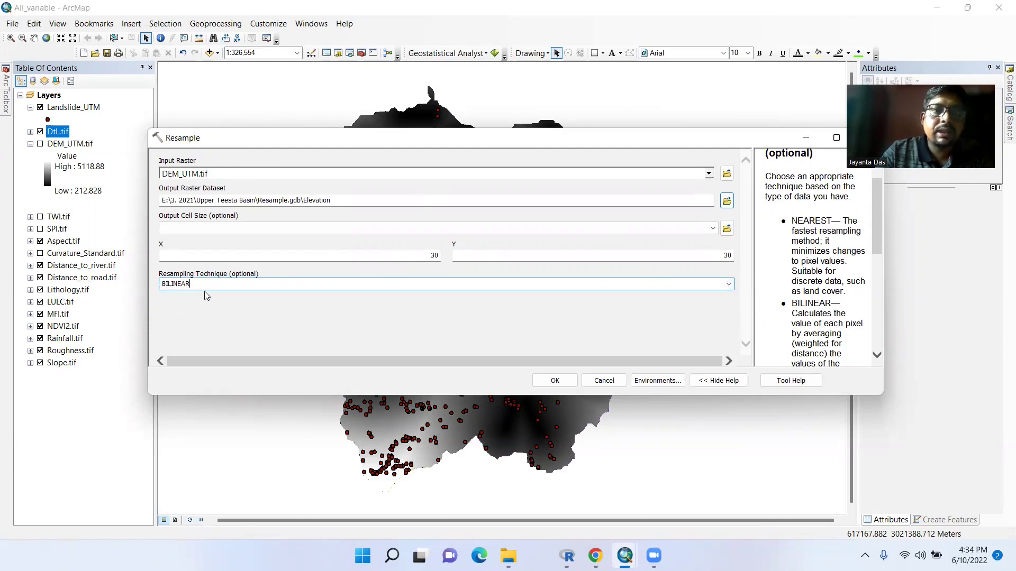
Step: Set the output cell size to 'Same as layer DtL.tif' so X and Y both read 30
click(713, 229)
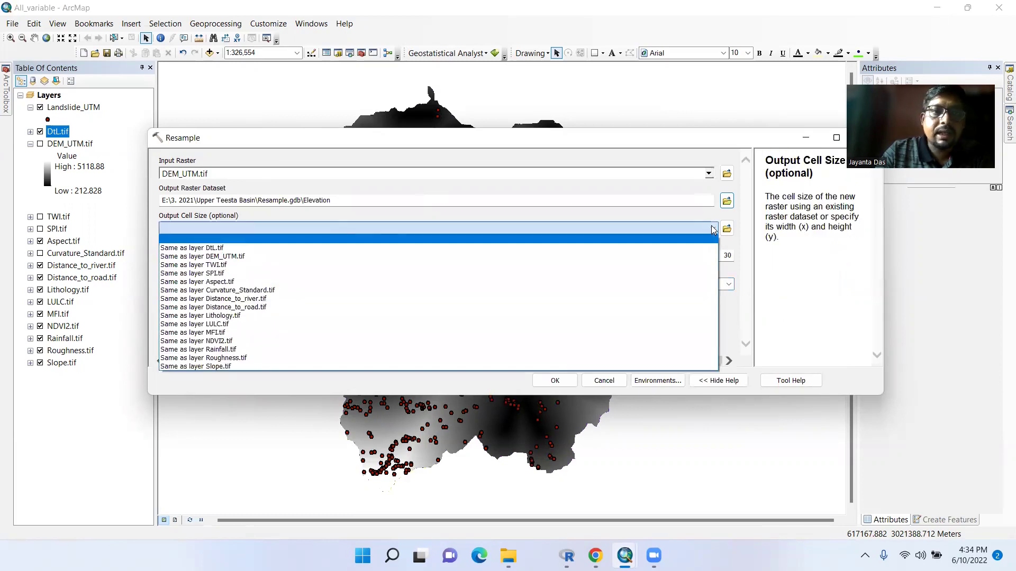
click(229, 258)
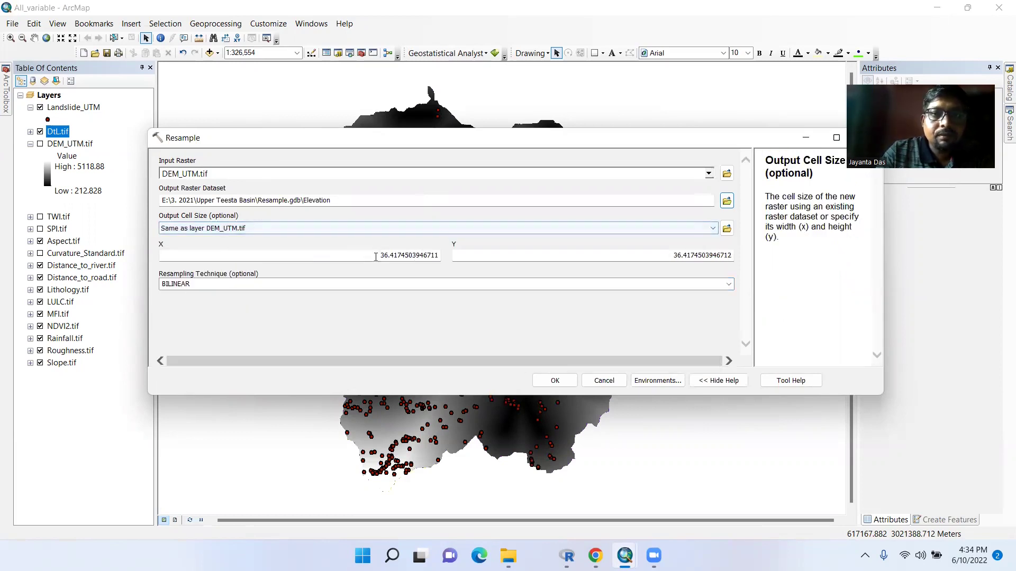
drag(380, 256, 451, 265)
text(30)
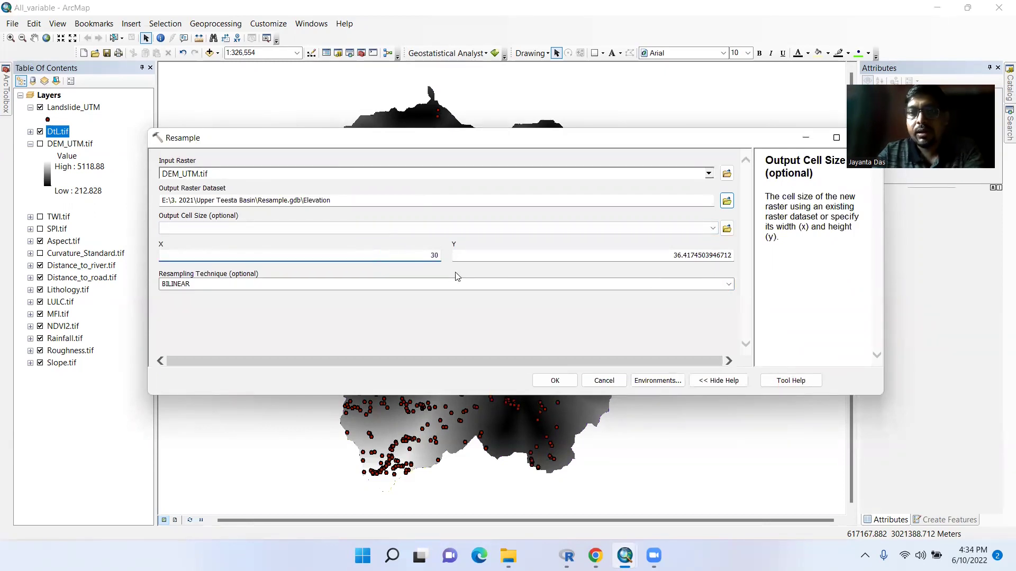
drag(672, 258, 740, 267)
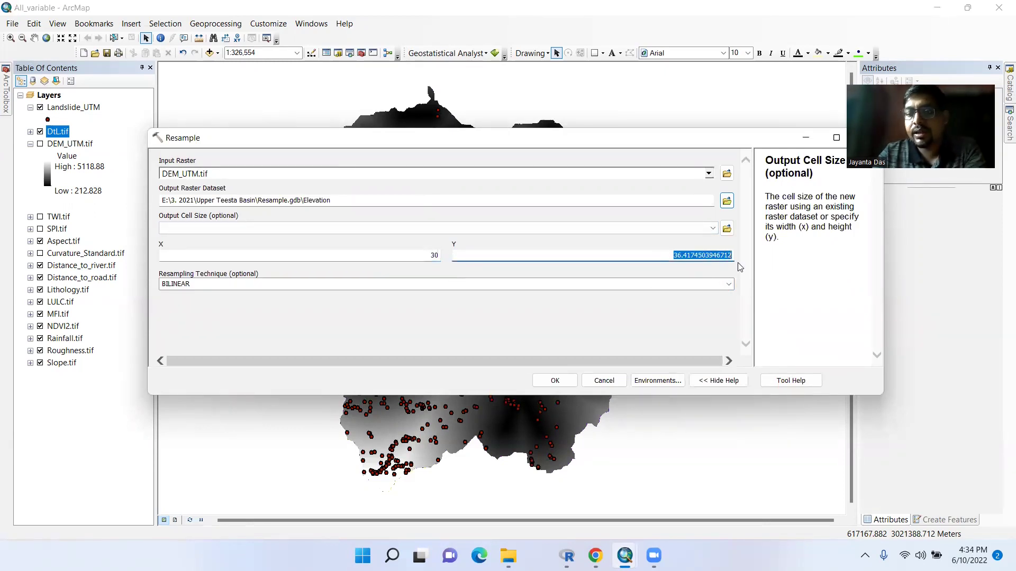
text(30)
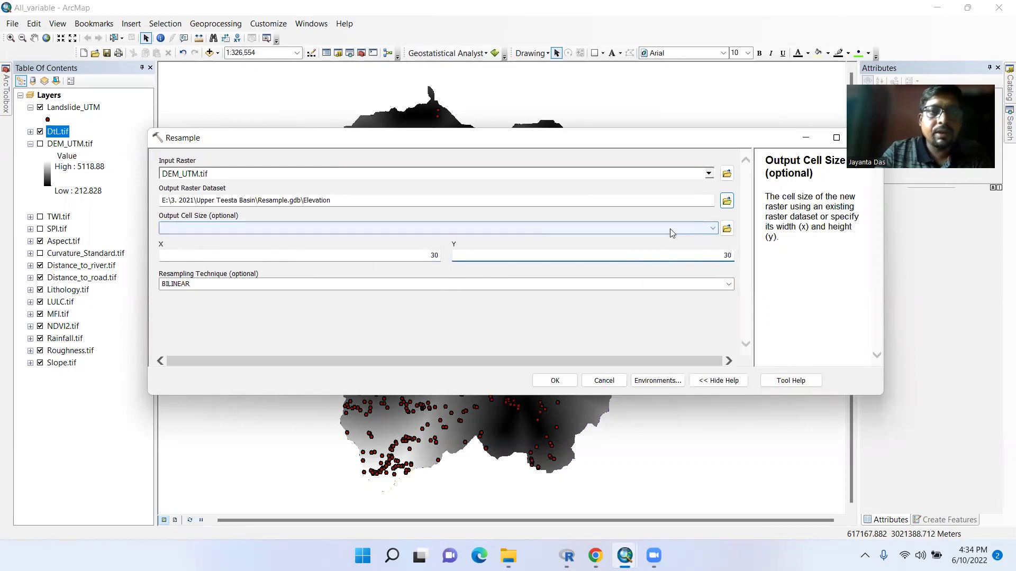
click(713, 230)
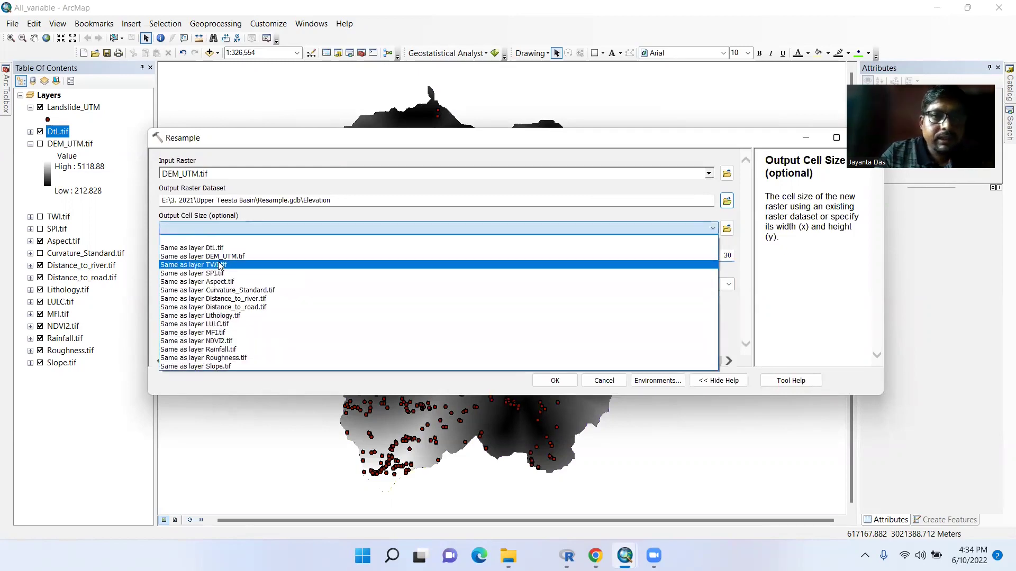
click(214, 248)
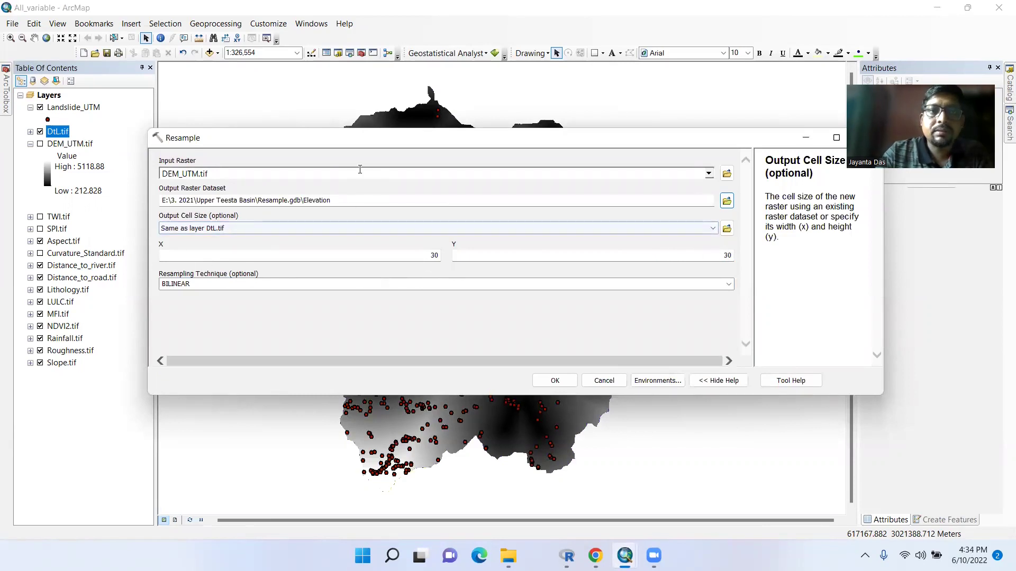
Step: Run the resample and confirm the new Elevation layer has 30 × 30 cells
click(554, 381)
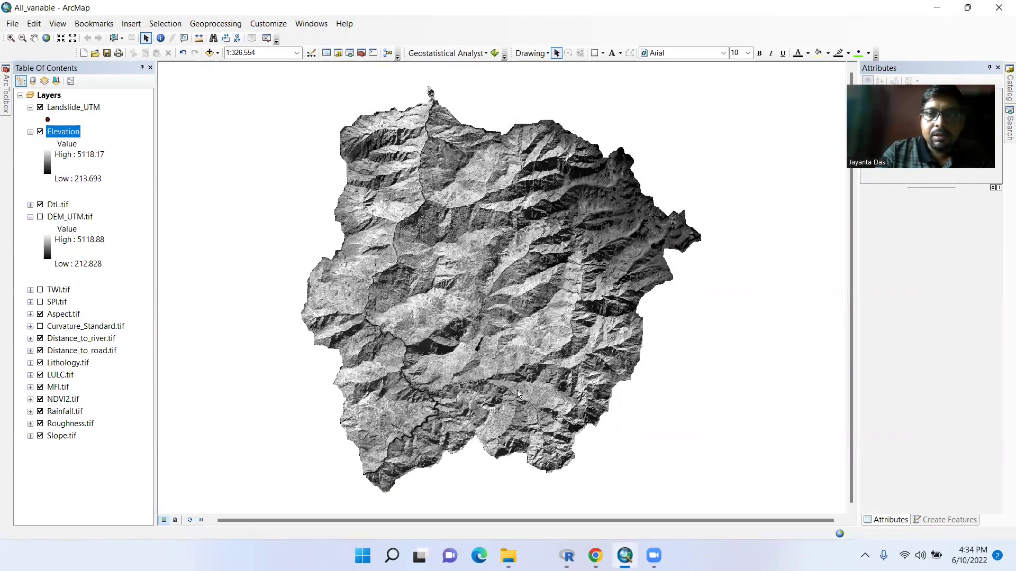
right_click(59, 137)
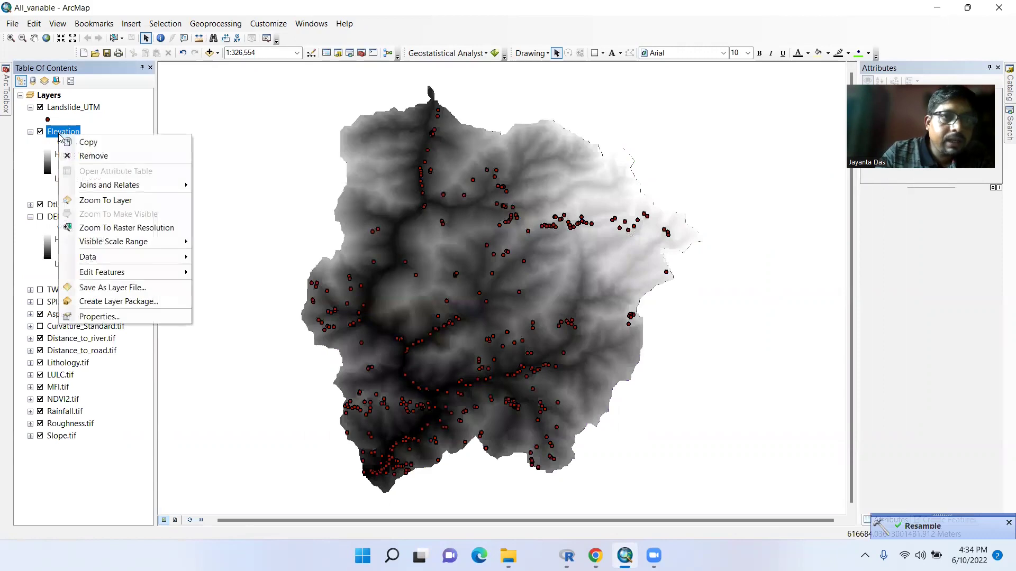
click(118, 316)
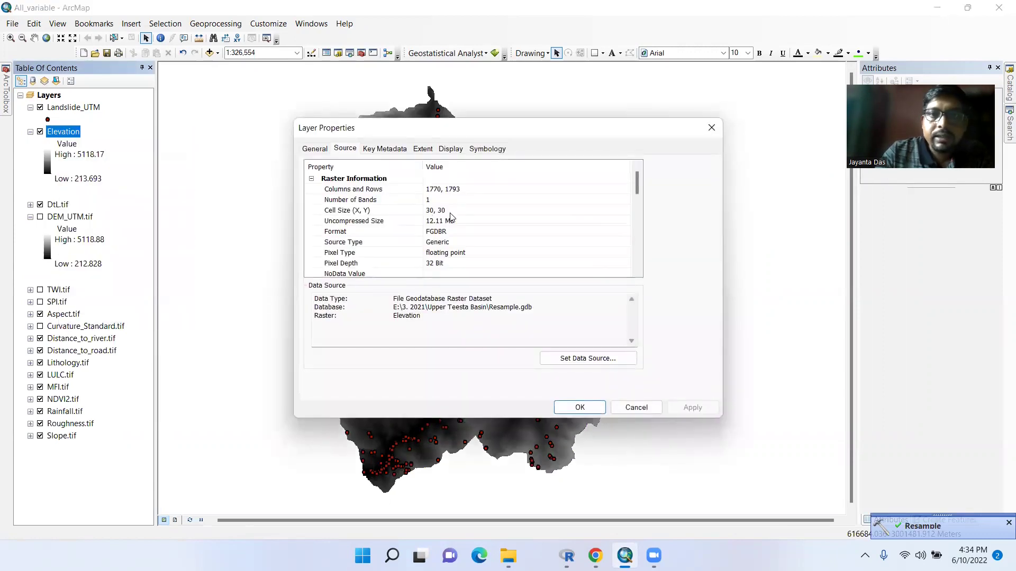
click(712, 127)
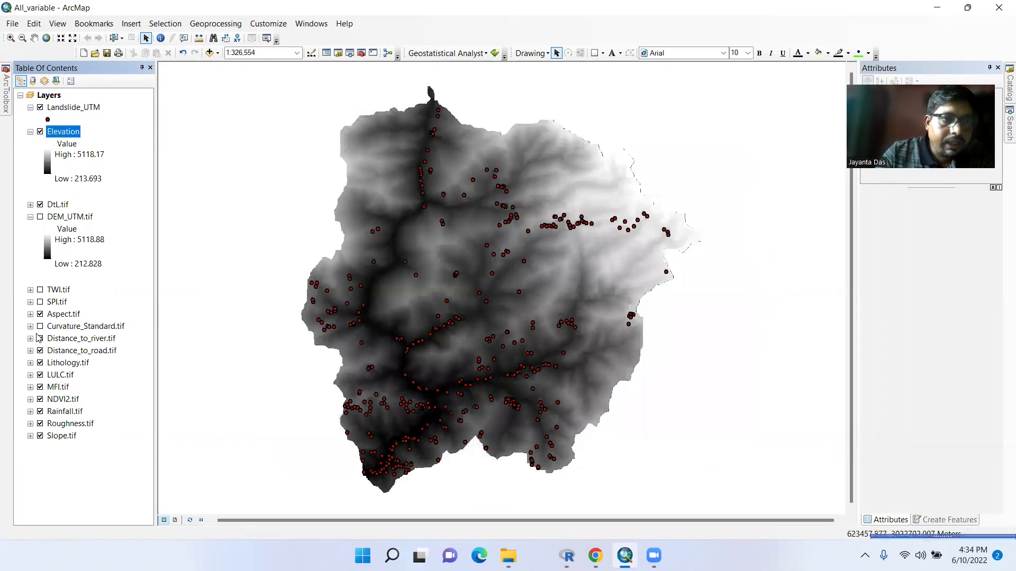
Step: Check that LULC.tif still has a 10 × 10 cell size
right_click(48, 374)
click(80, 367)
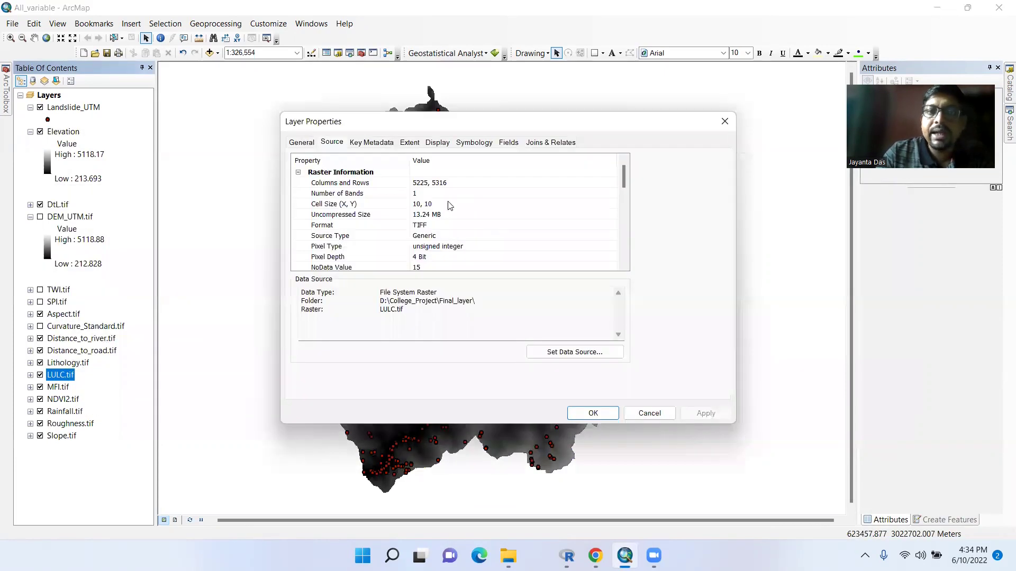
click(730, 122)
Step: Reopen the Resample tool with LULC.tif as the input raster
click(6, 110)
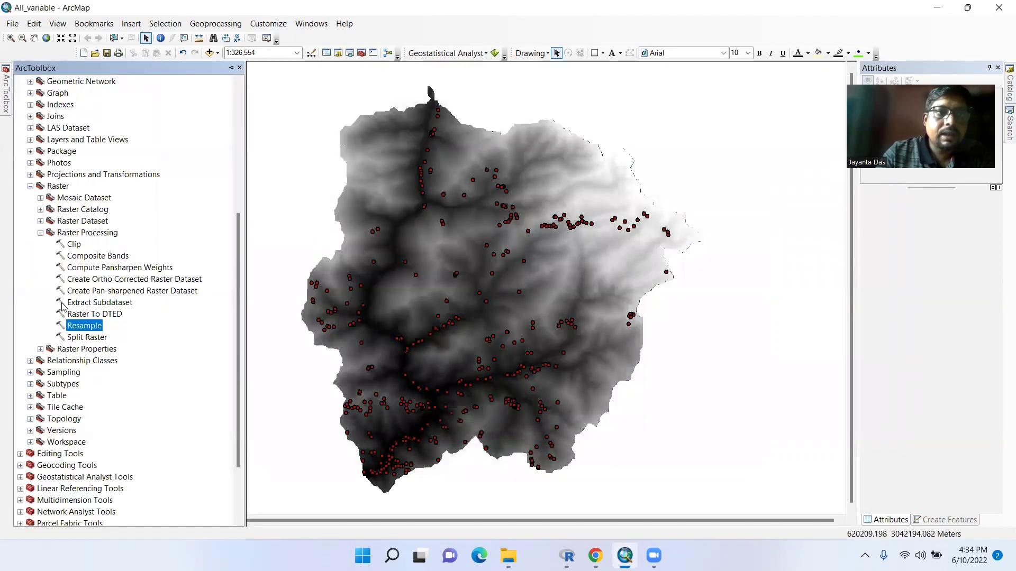
double_click(78, 328)
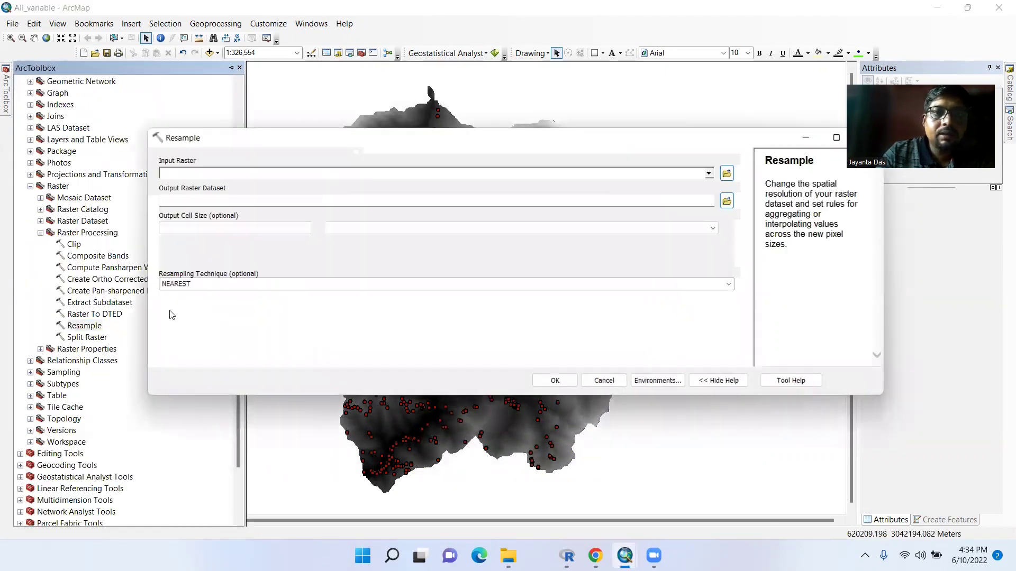
click(710, 175)
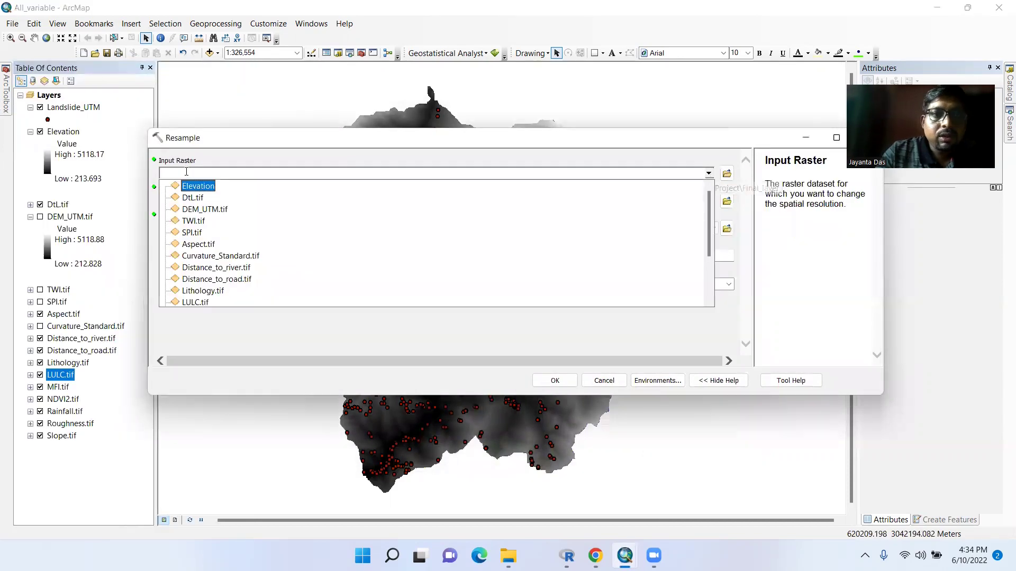
scroll(204, 241, down, 2)
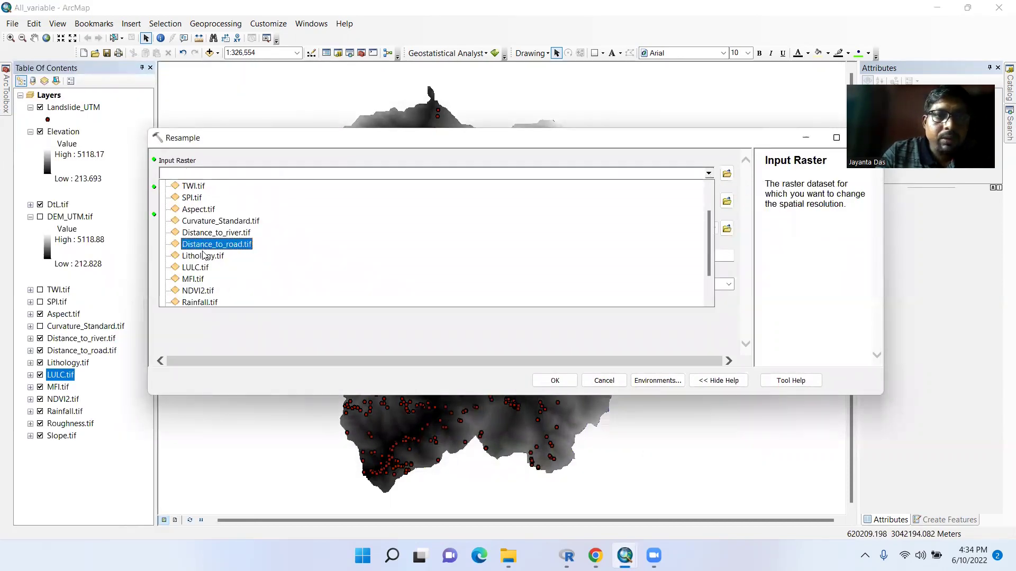
click(201, 232)
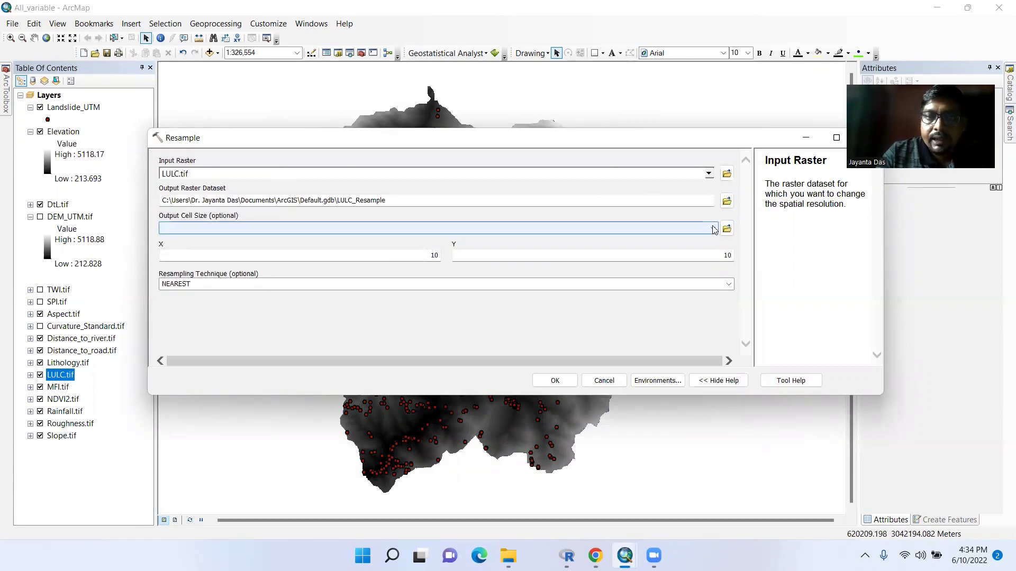
Step: Set the output cell size to 'Same as layer Elevation' for 30 × 30 cells
click(639, 228)
click(624, 225)
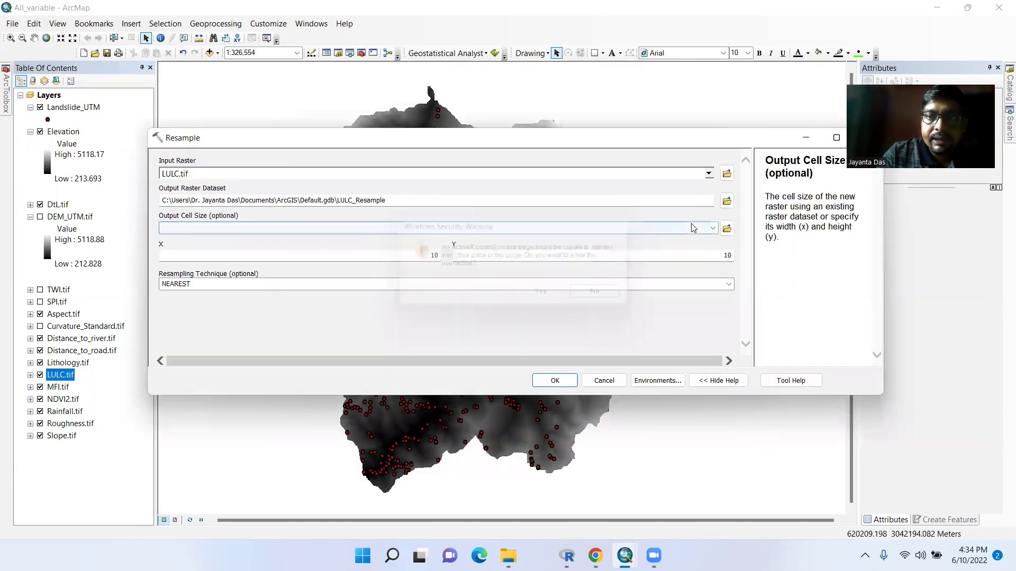
click(251, 248)
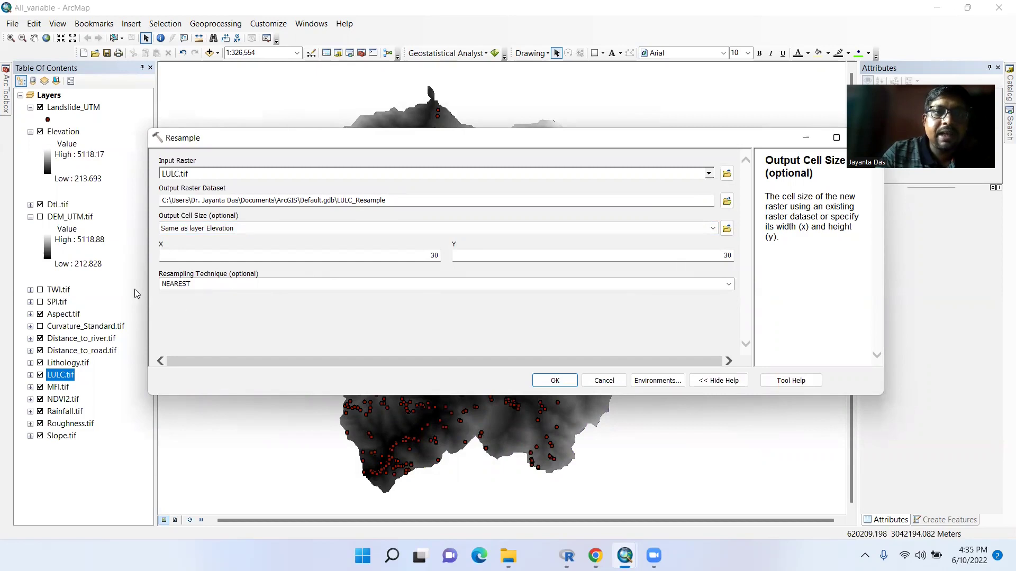
Step: Save the output as LULC in Resample.gdb, run it, and check the new layer's source
click(727, 200)
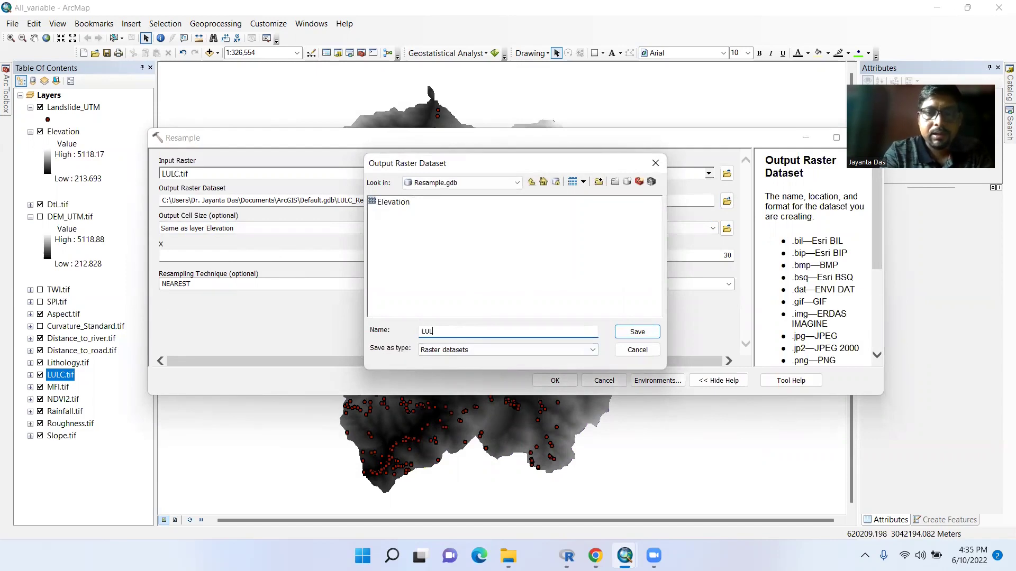
click(646, 334)
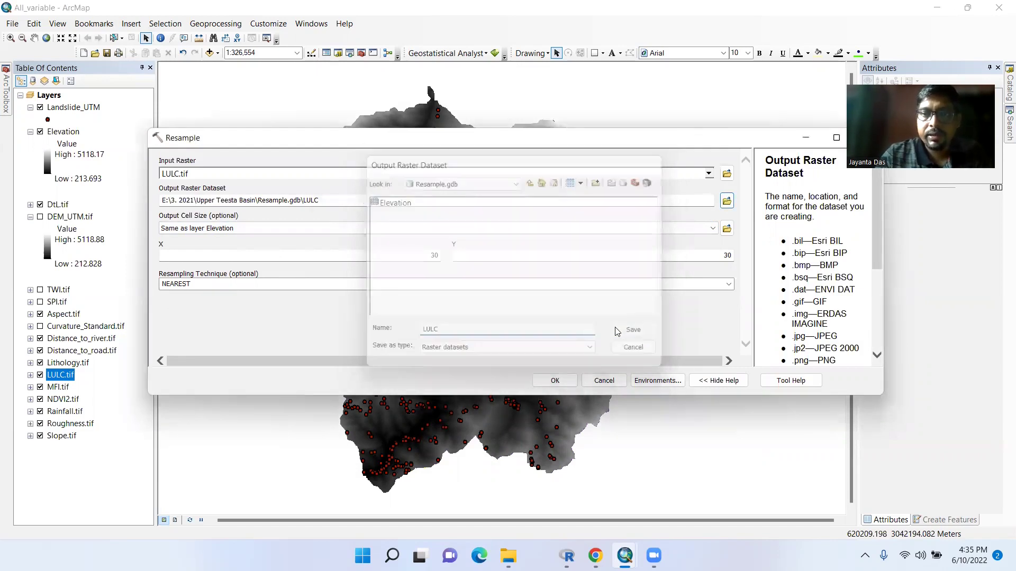
click(565, 381)
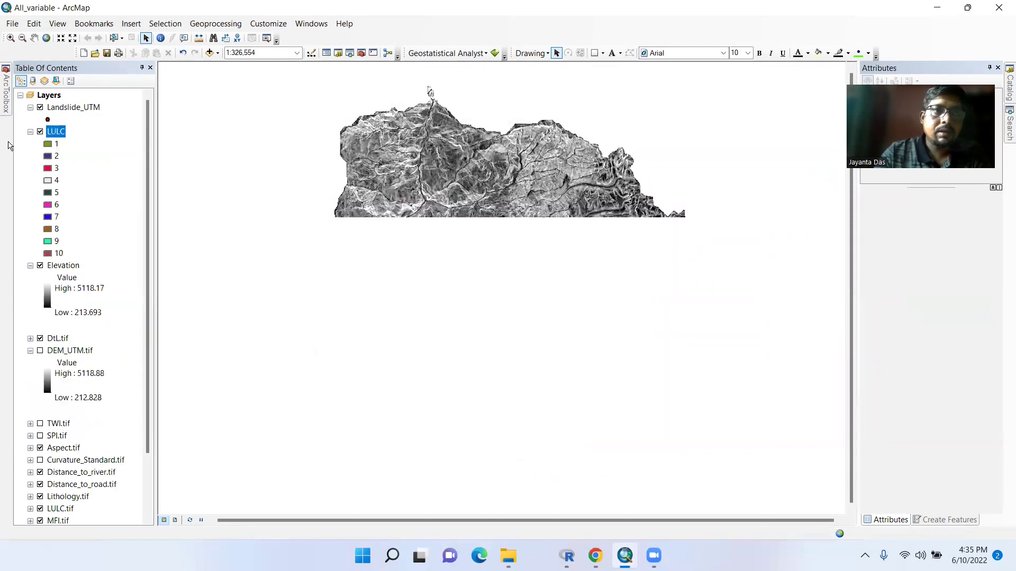
right_click(63, 131)
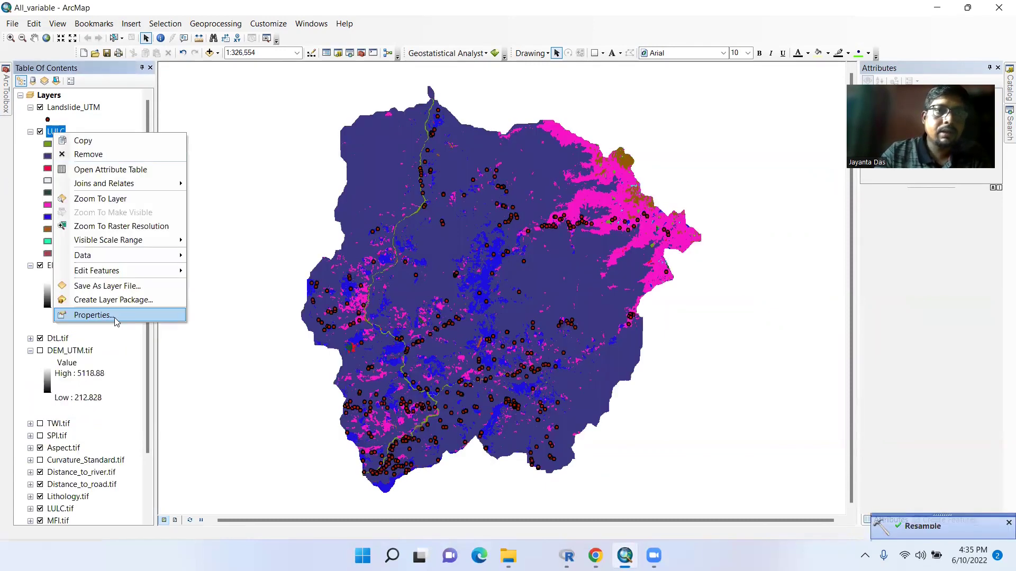
click(113, 316)
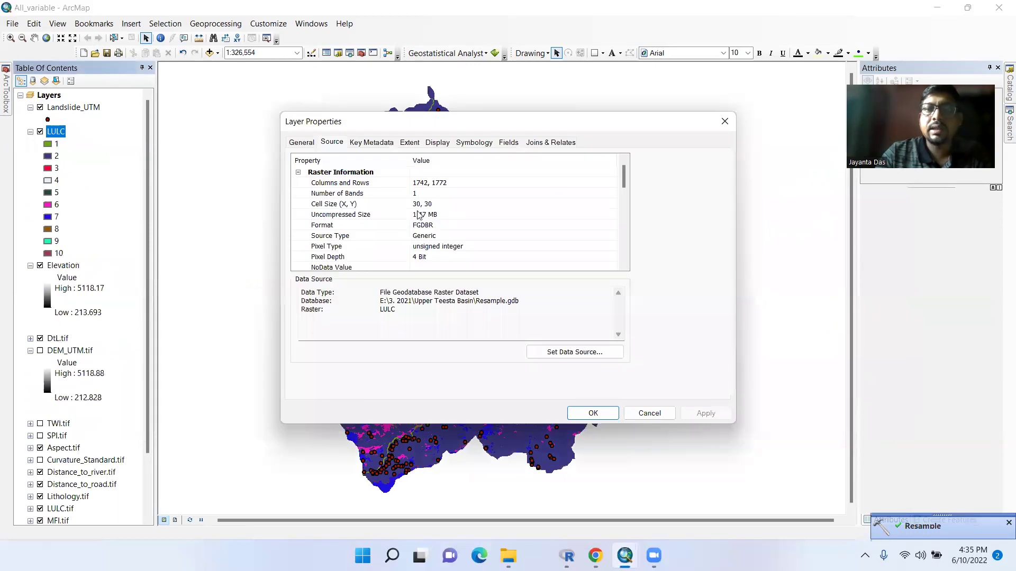